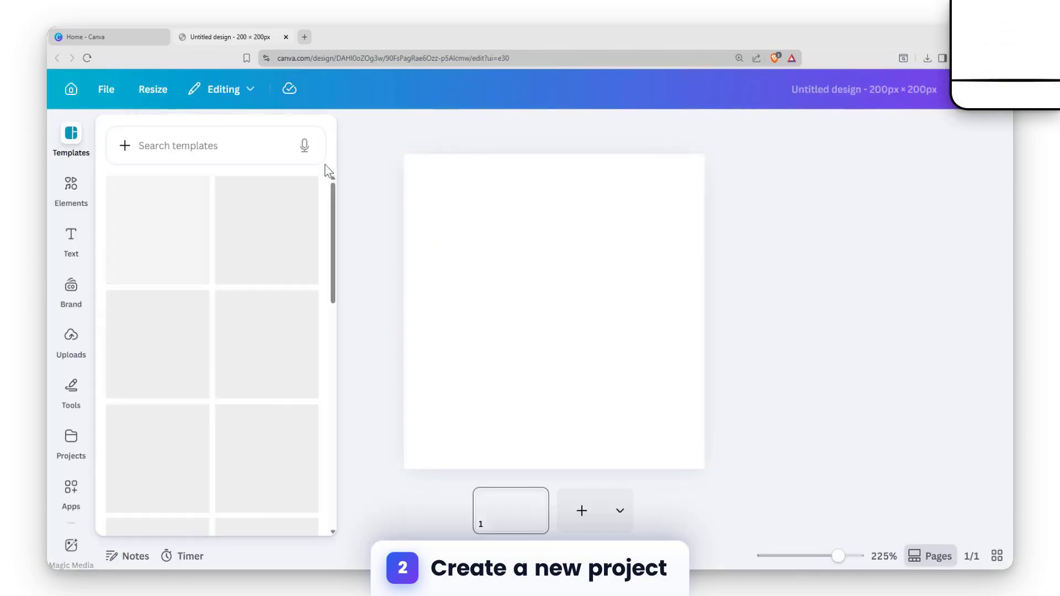
- Find and open the TypeGradient app and accept its updated permissions
{"action": "scroll", "coordinate": [69, 394], "scroll_direction": "down", "scroll_amount": 2}
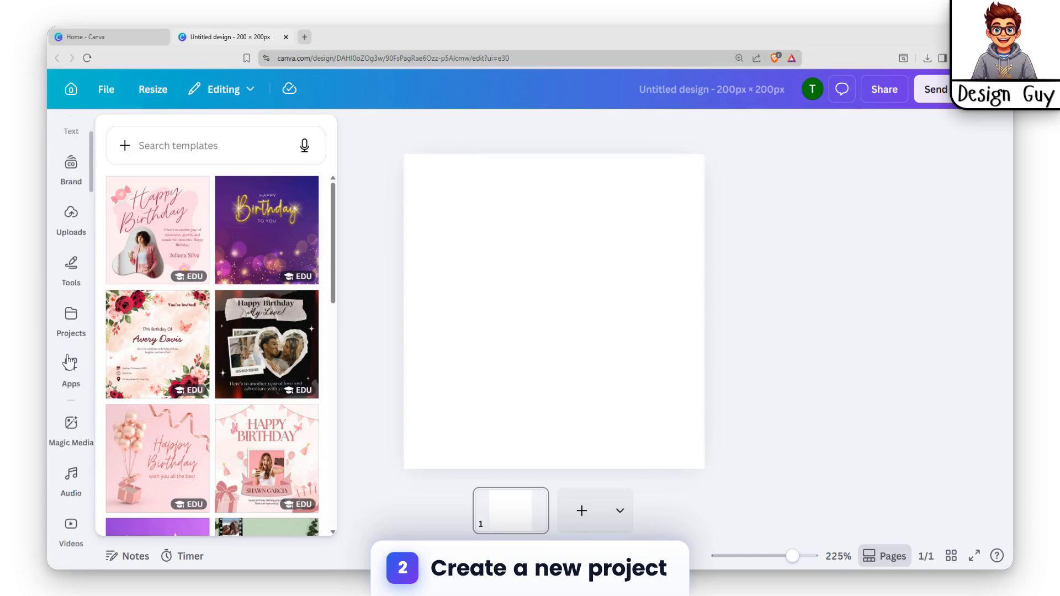
{"action": "left_click", "coordinate": [74, 377]}
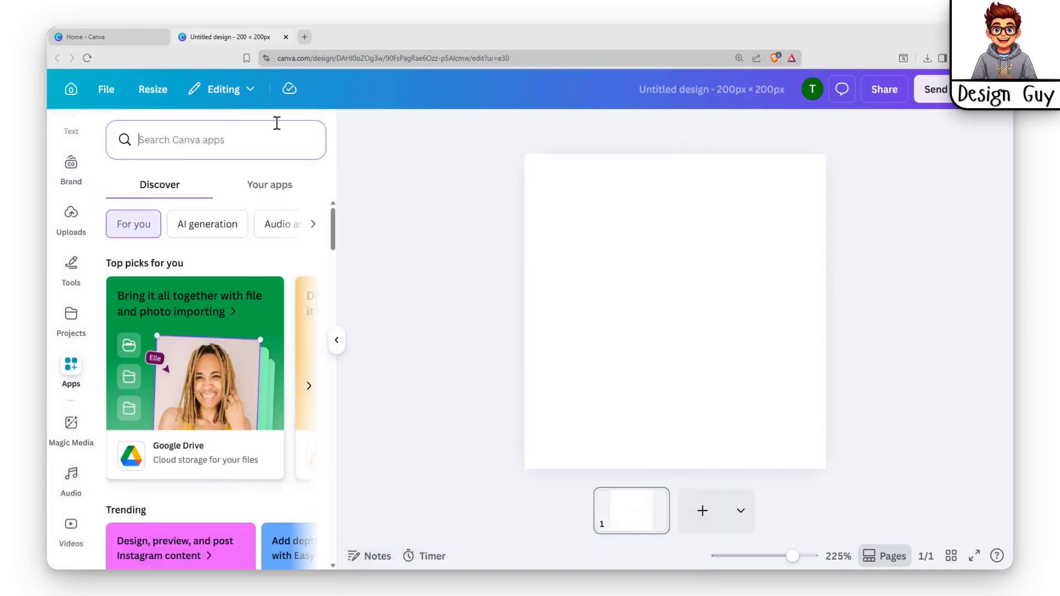
{"action": "type", "text": "typegra"}
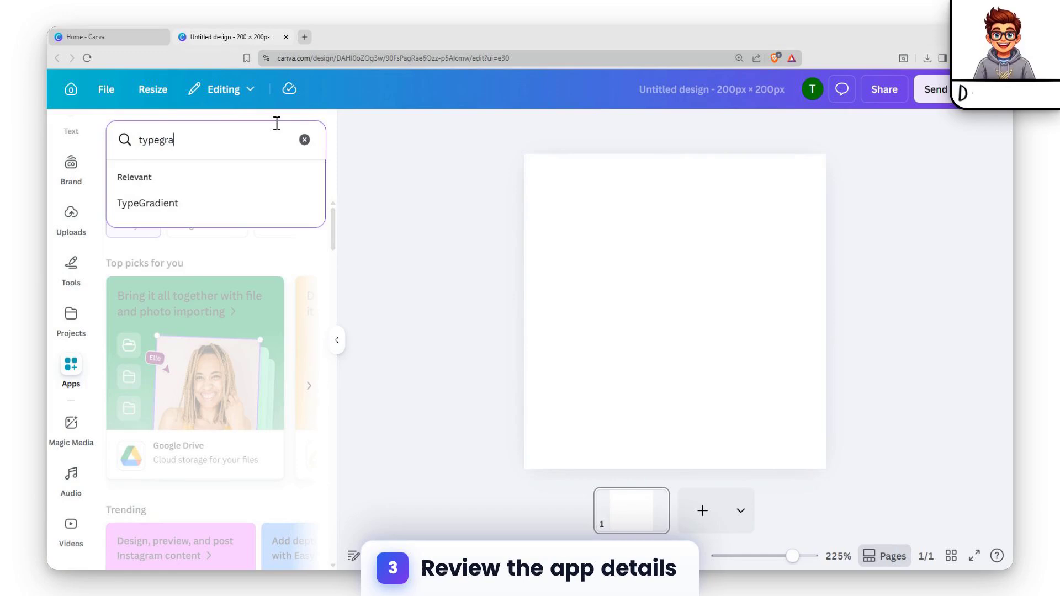
{"action": "left_click", "coordinate": [168, 203]}
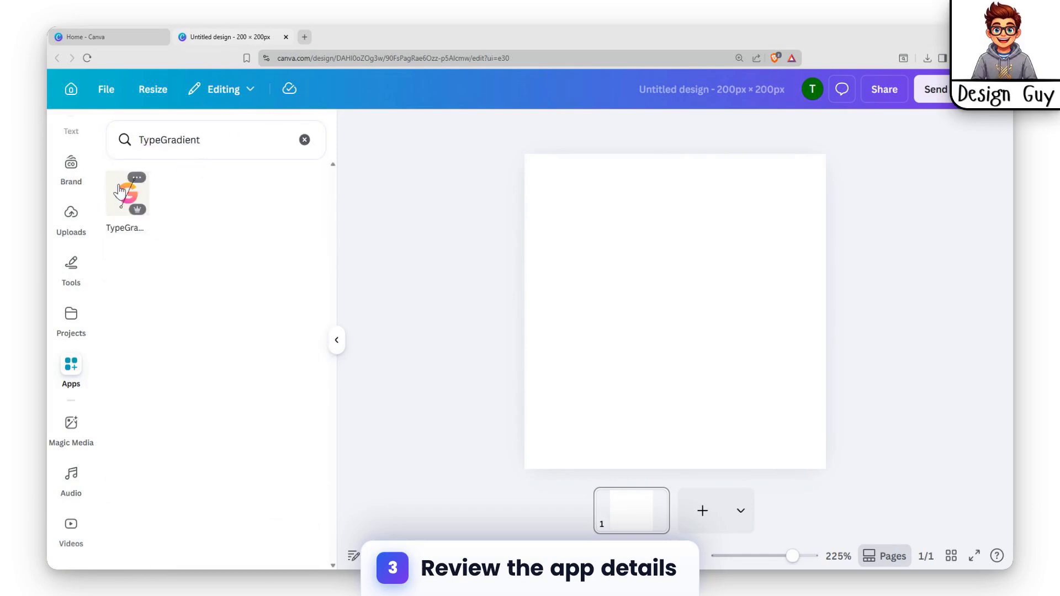
{"action": "mouse_move", "coordinate": [139, 210]}
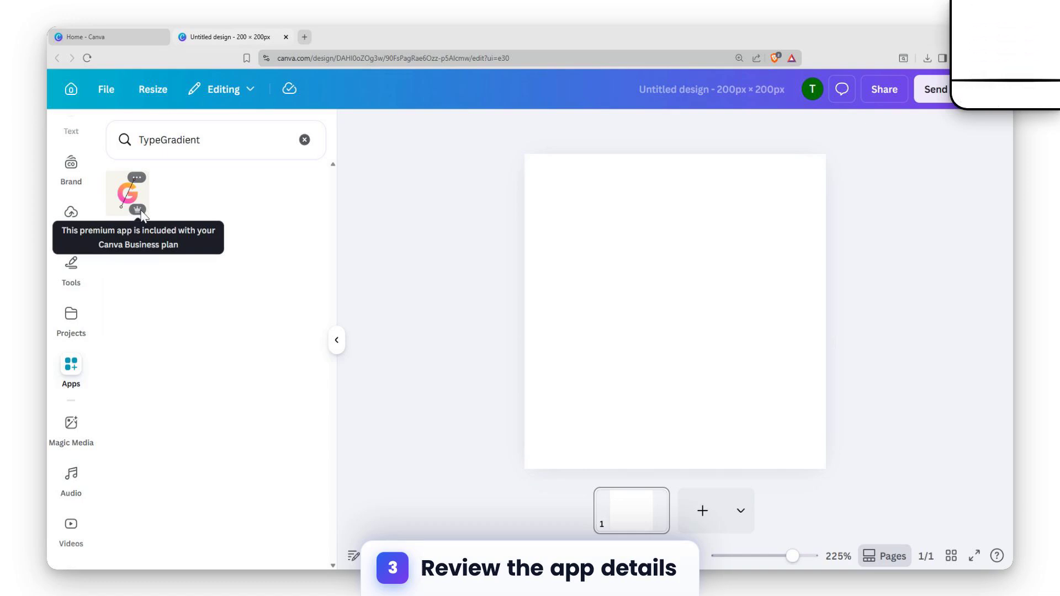
{"action": "left_click", "coordinate": [128, 196]}
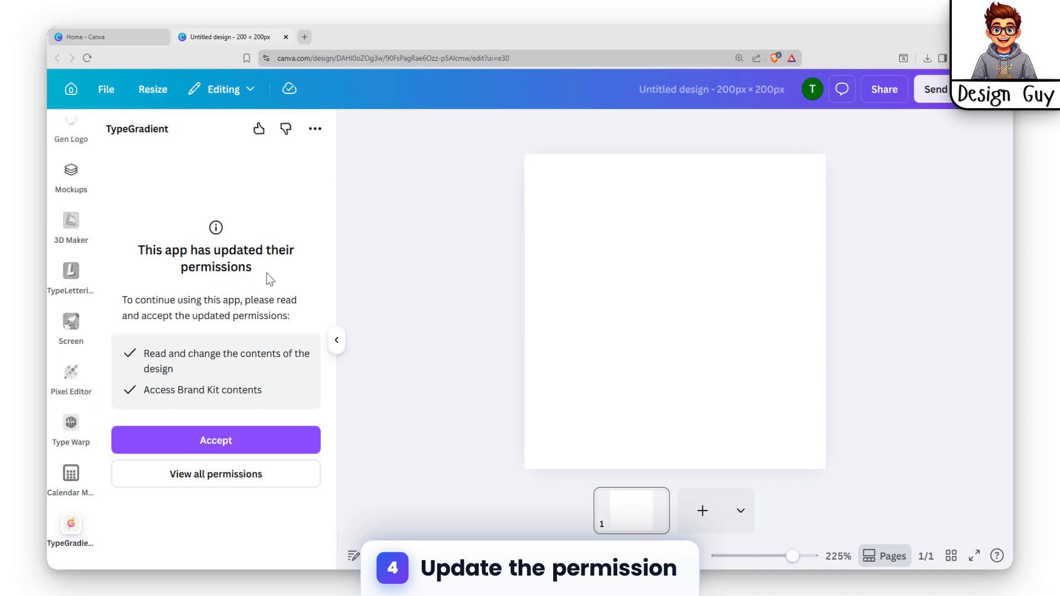
{"action": "left_click", "coordinate": [222, 441]}
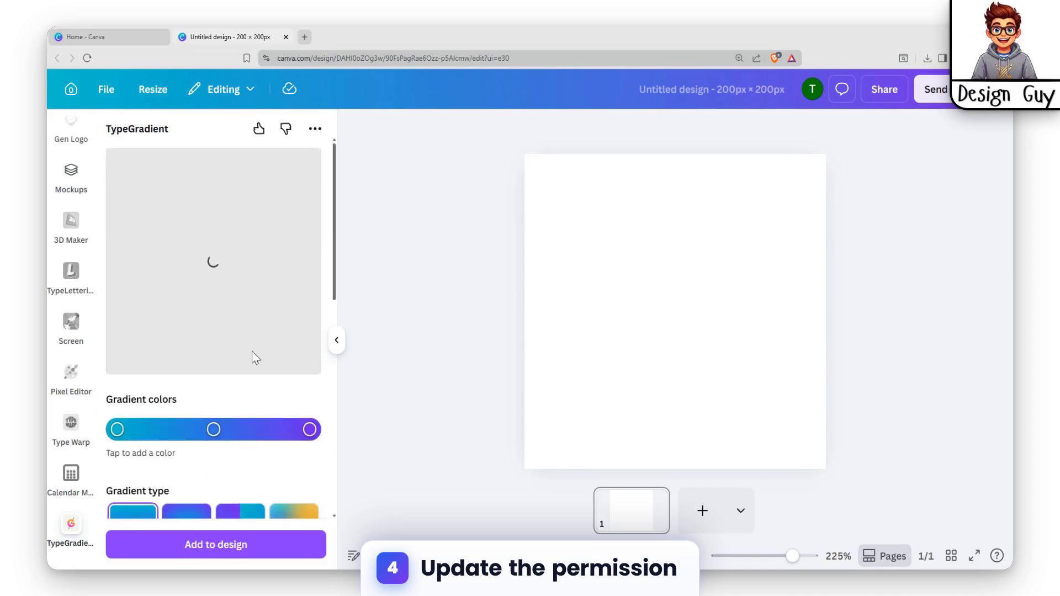
- Create the gradient text END with the peach-to-pink preset in TypeGradient and add it to the design
{"action": "scroll", "coordinate": [221, 359], "scroll_direction": "down", "scroll_amount": 5}
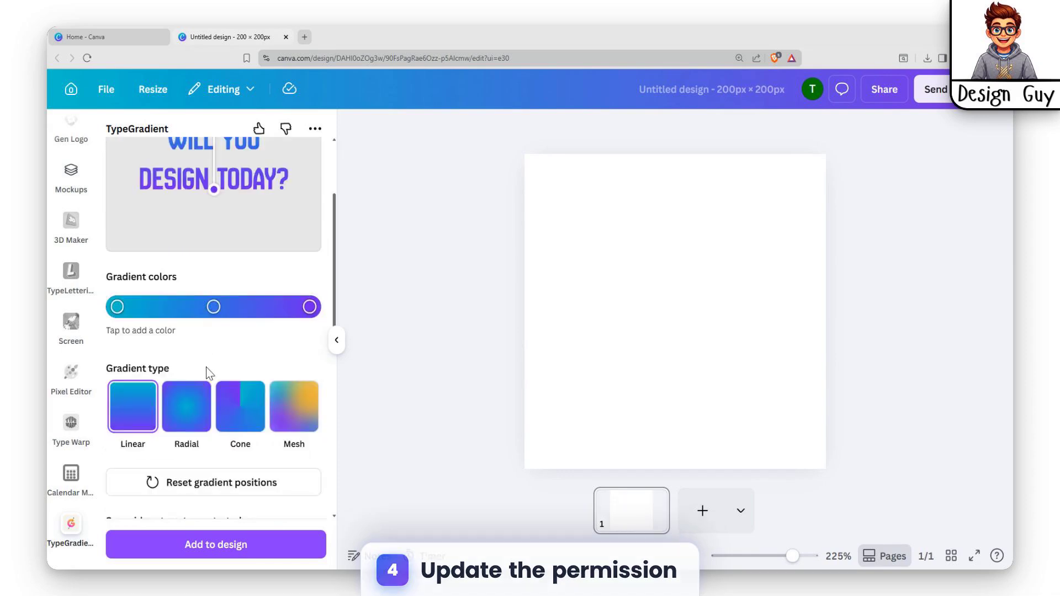
{"action": "scroll", "coordinate": [190, 331], "scroll_direction": "up", "scroll_amount": 5}
{"action": "scroll", "coordinate": [206, 309], "scroll_direction": "down", "scroll_amount": 3}
{"action": "scroll", "coordinate": [182, 365], "scroll_direction": "down", "scroll_amount": 5}
{"action": "scroll", "coordinate": [221, 453], "scroll_direction": "up", "scroll_amount": 2}
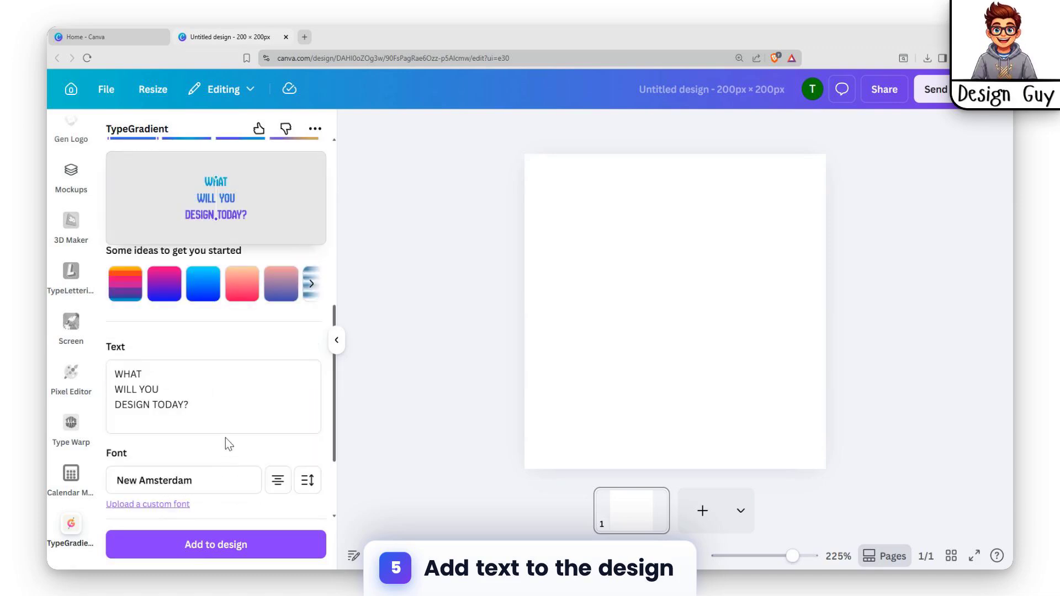
{"action": "left_click_drag", "start_coordinate": [117, 396], "coordinate": [114, 371]}
{"action": "type", "text": "E"}
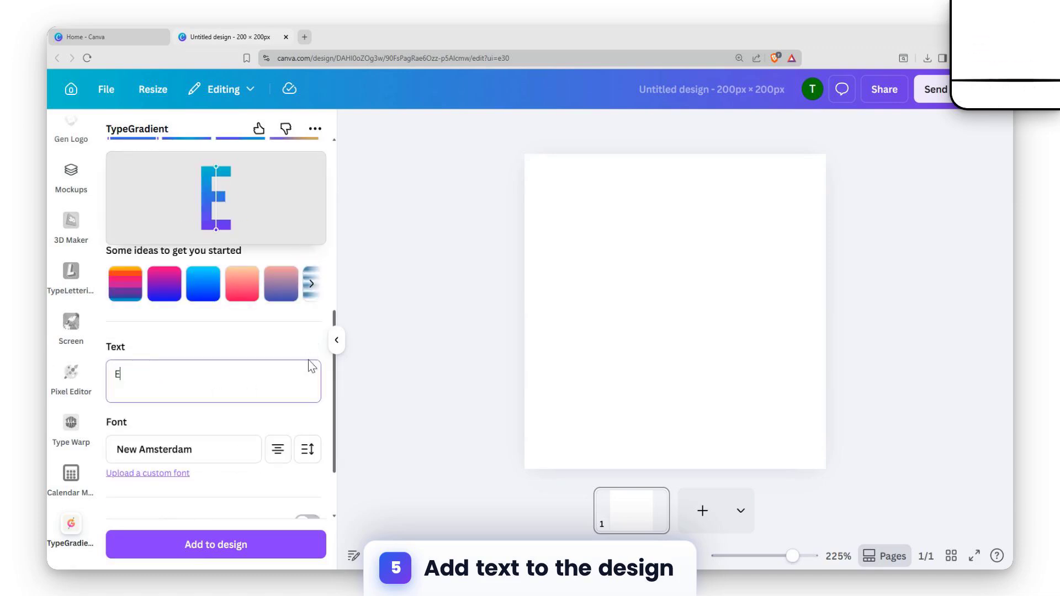
{"action": "type", "text": "ND"}
{"action": "left_click", "coordinate": [213, 298]}
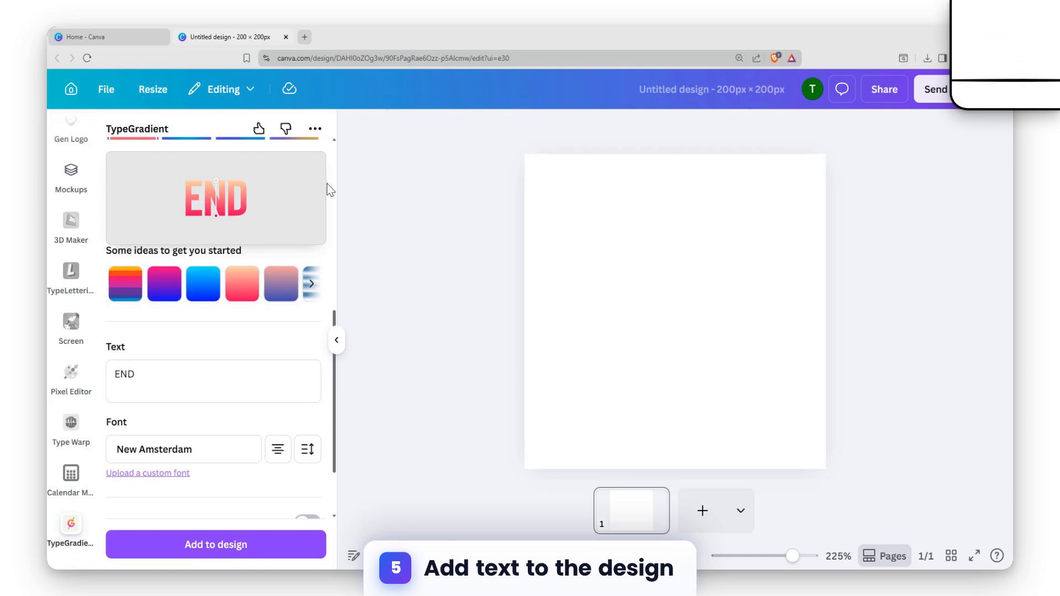
{"action": "left_click", "coordinate": [230, 542]}
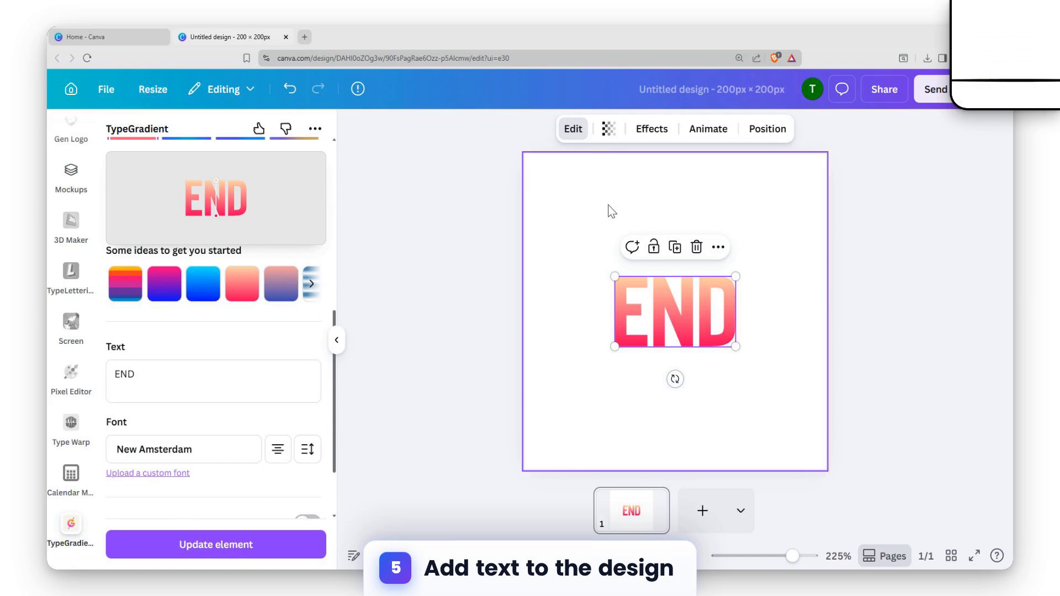
- Change the page background to black behind the END text
{"action": "left_click", "coordinate": [591, 185]}
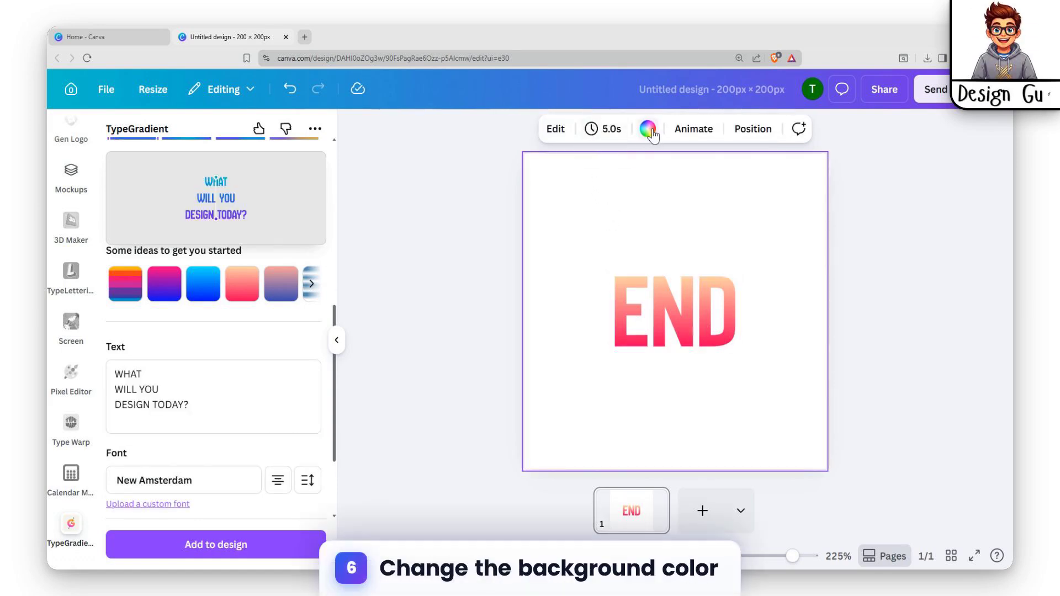
{"action": "left_click", "coordinate": [648, 129]}
{"action": "left_click", "coordinate": [116, 436]}
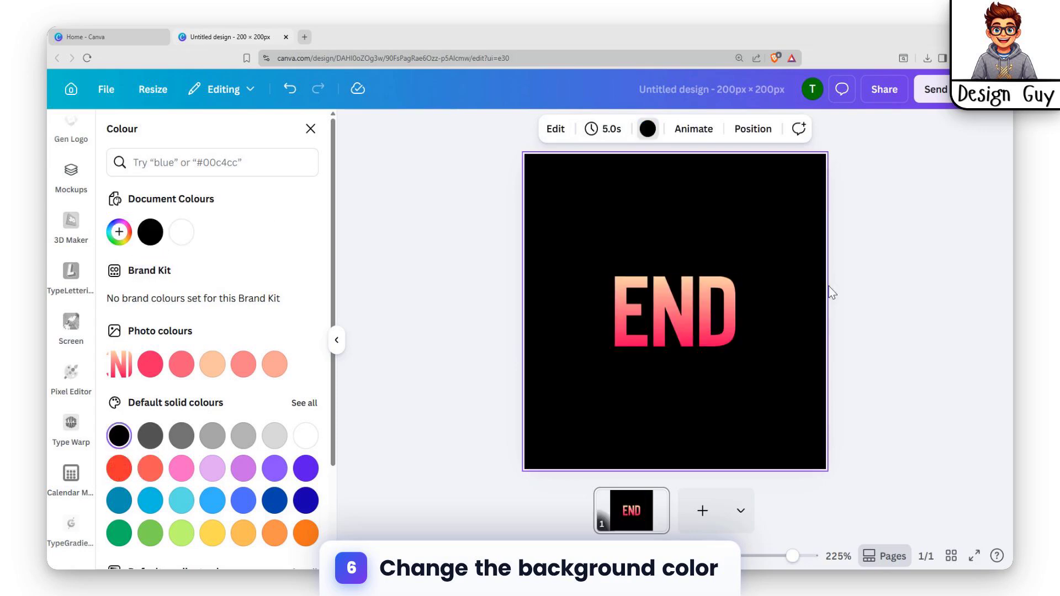
{"action": "left_click", "coordinate": [828, 291]}
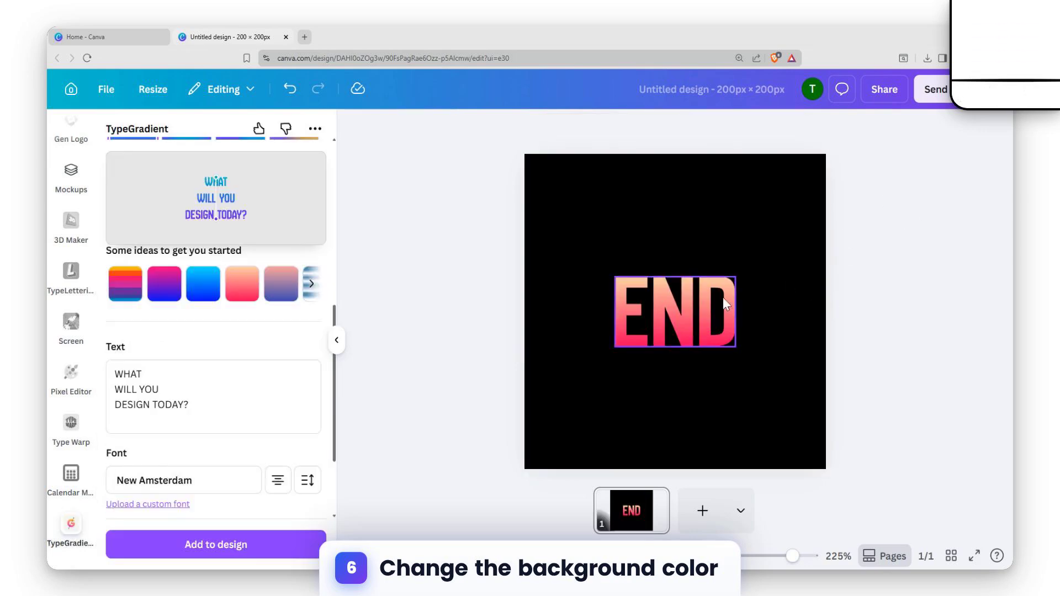
- Download the design as a PNG at size 3.125 (625 × 625 px) with a transparent background
{"action": "left_click", "coordinate": [884, 90]}
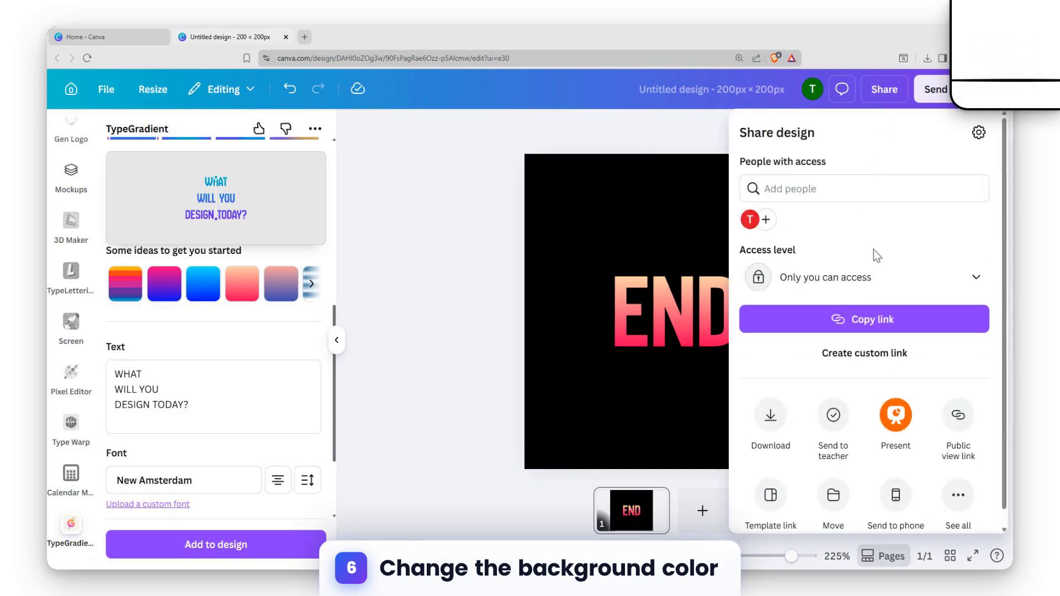
{"action": "scroll", "coordinate": [804, 319], "scroll_direction": "down", "scroll_amount": 1}
{"action": "left_click", "coordinate": [771, 402]}
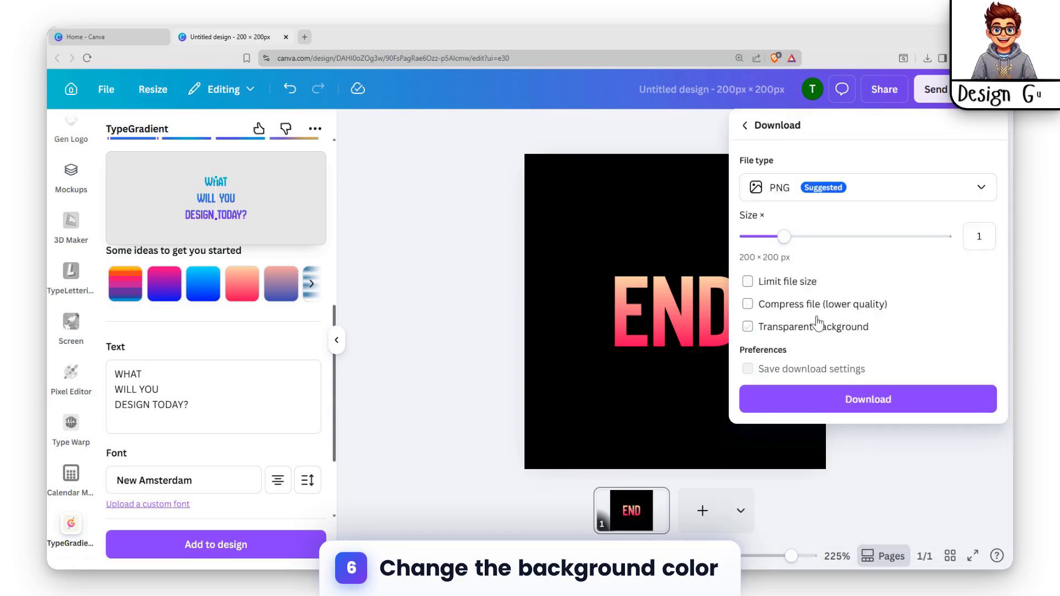
{"action": "left_click_drag", "start_coordinate": [783, 245], "coordinate": [945, 237]}
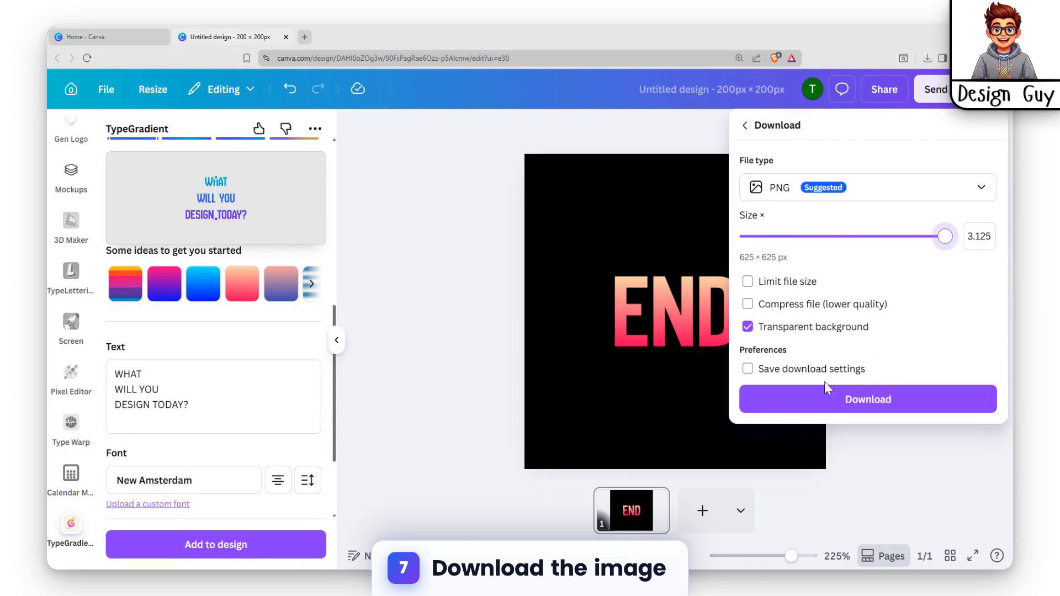
{"action": "left_click", "coordinate": [886, 403]}
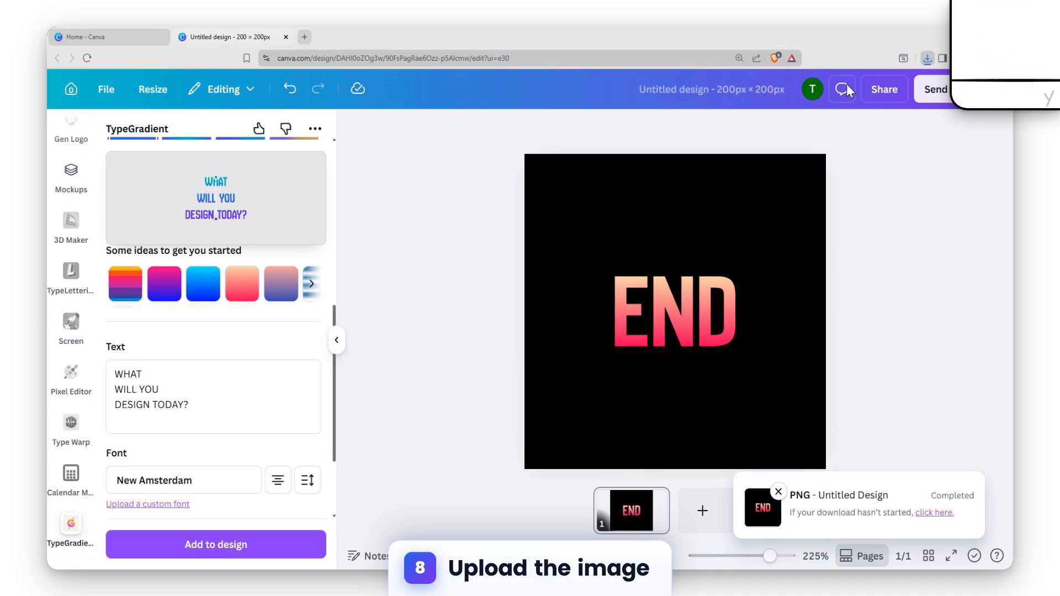
- Upload the downloaded transparent END image to the uploads library
{"action": "scroll", "coordinate": [66, 245], "scroll_direction": "up", "scroll_amount": 5}
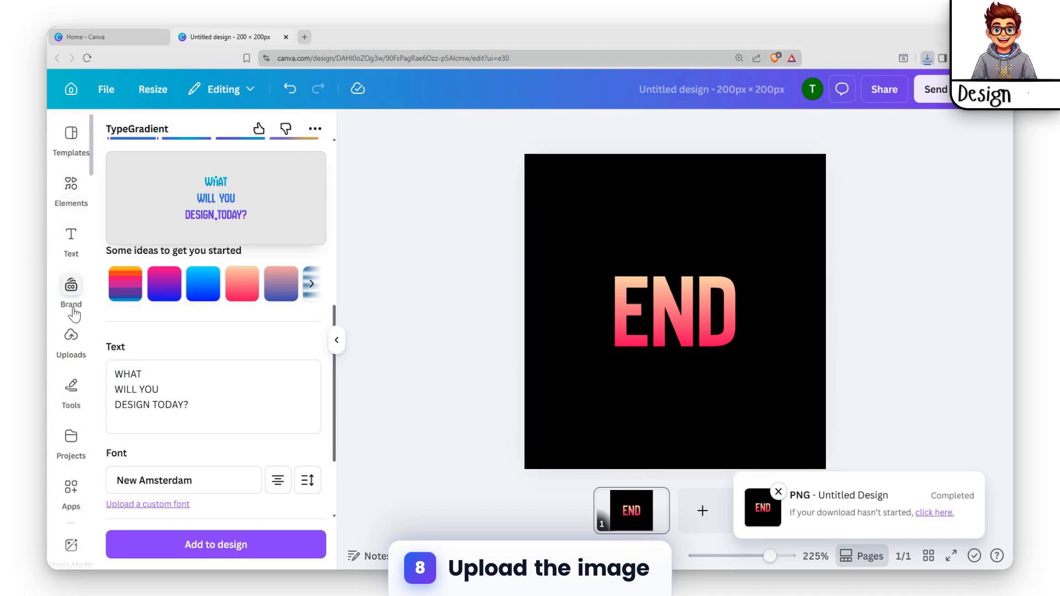
{"action": "left_click", "coordinate": [71, 337]}
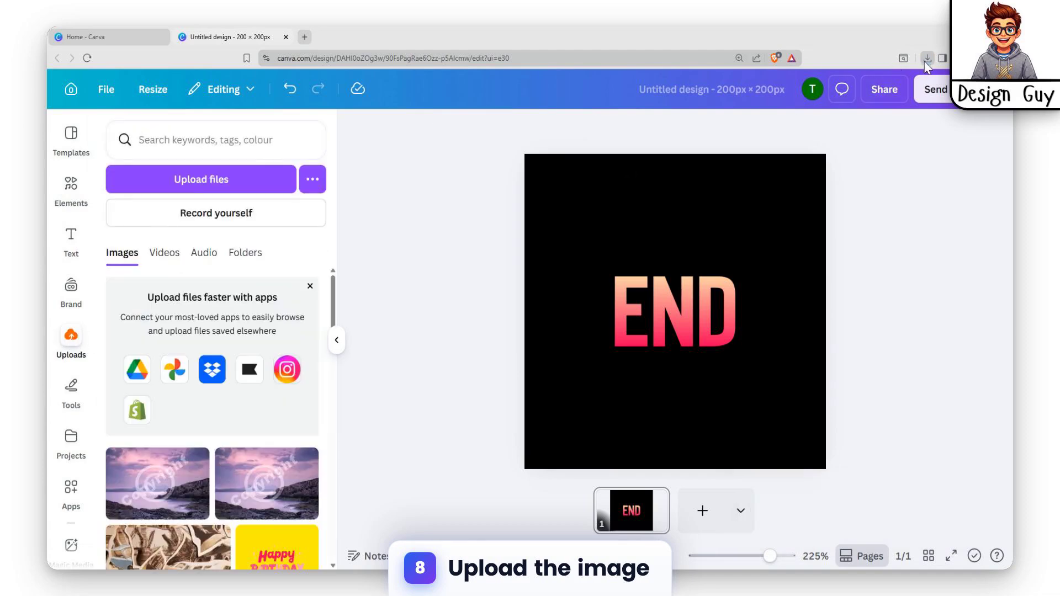
{"action": "left_click_drag", "start_coordinate": [822, 110], "coordinate": [213, 282]}
{"action": "left_click", "coordinate": [575, 246]}
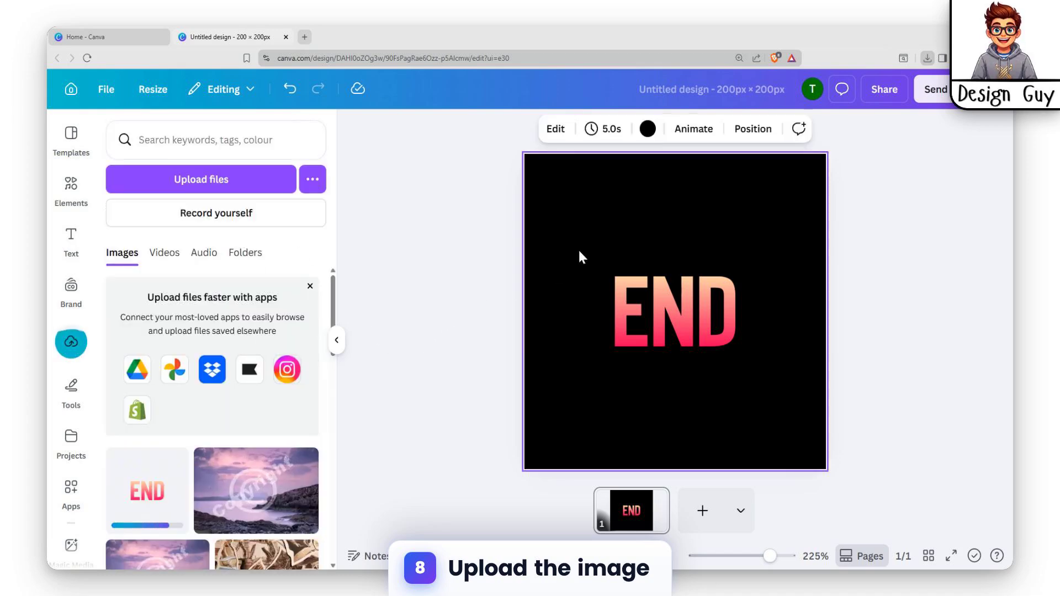
{"action": "left_click", "coordinate": [446, 323]}
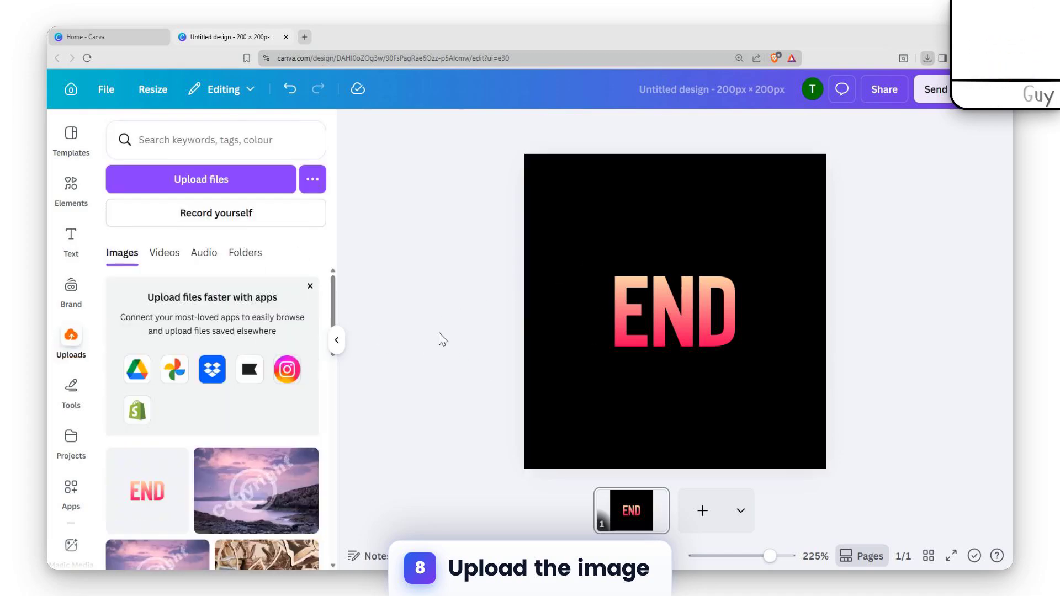
- Add a new page with a white background and delete the original page containing the END text
{"action": "left_click", "coordinate": [566, 325]}
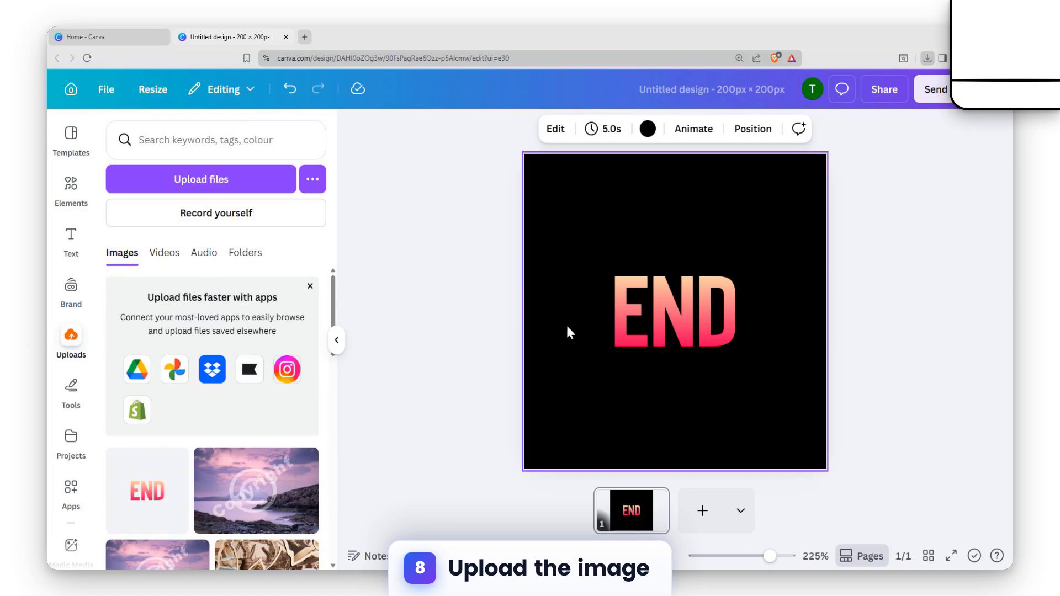
{"action": "left_click", "coordinate": [702, 511]}
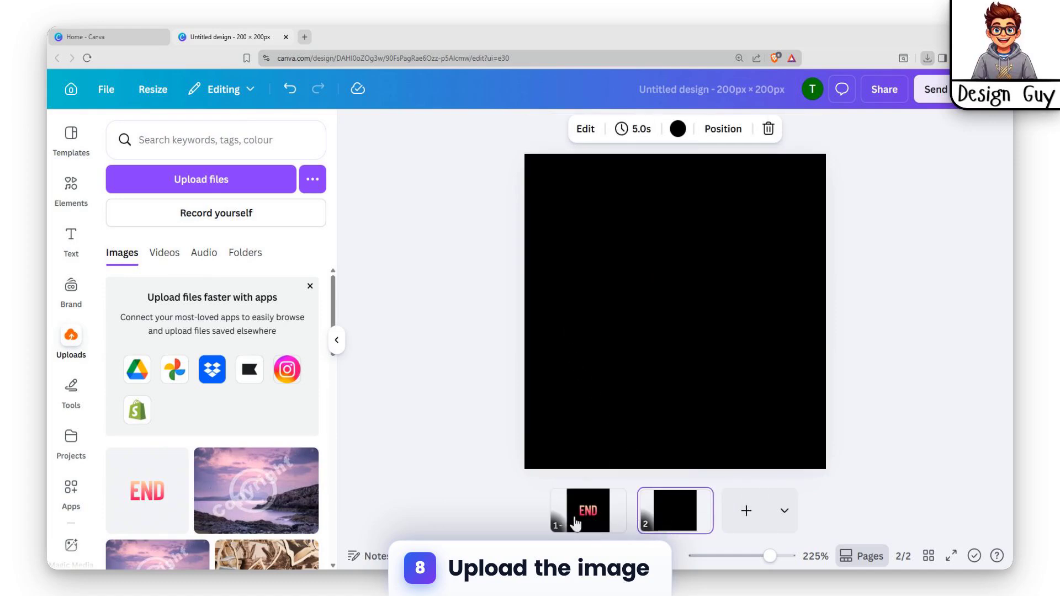
{"action": "left_click", "coordinate": [678, 131]}
{"action": "left_click", "coordinate": [306, 436]}
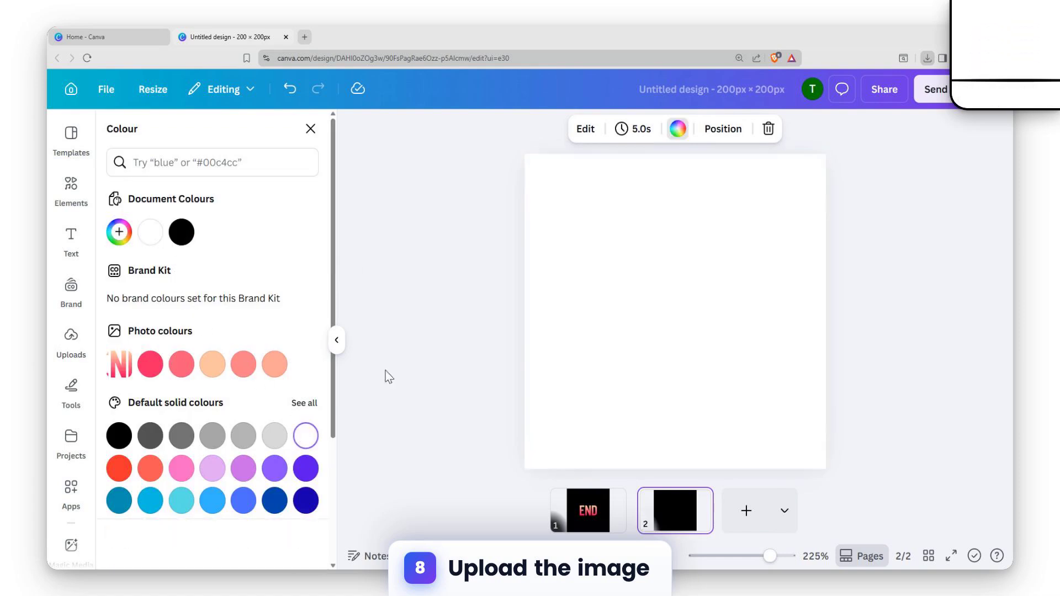
{"action": "scroll", "coordinate": [602, 465], "scroll_direction": "up", "scroll_amount": 2}
{"action": "key", "text": "Delete"}
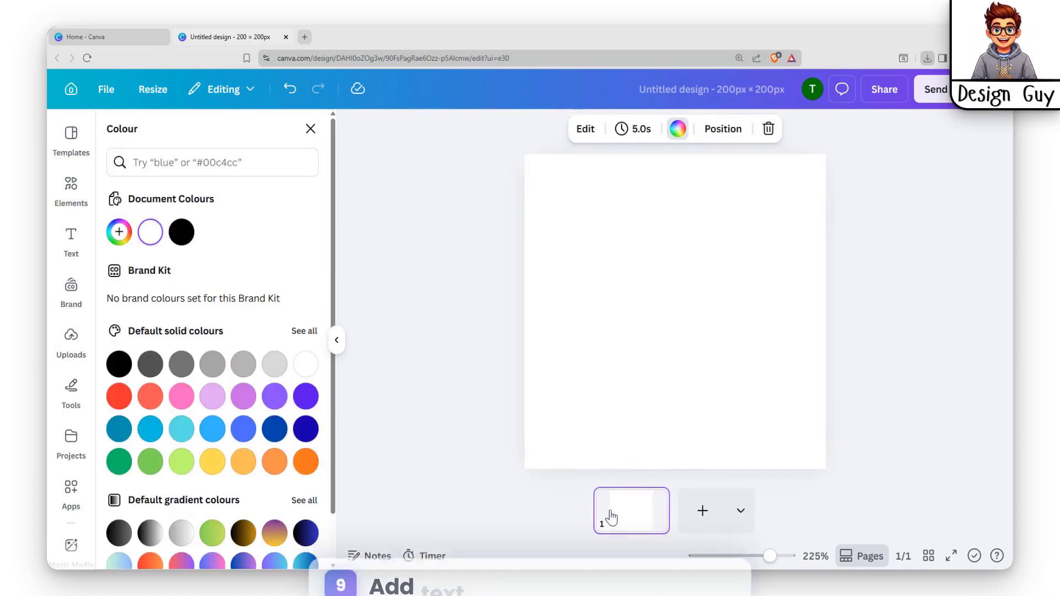
- Place the uploaded END image on the blank page and enlarge it to fill the whole page
{"action": "left_click", "coordinate": [68, 349]}
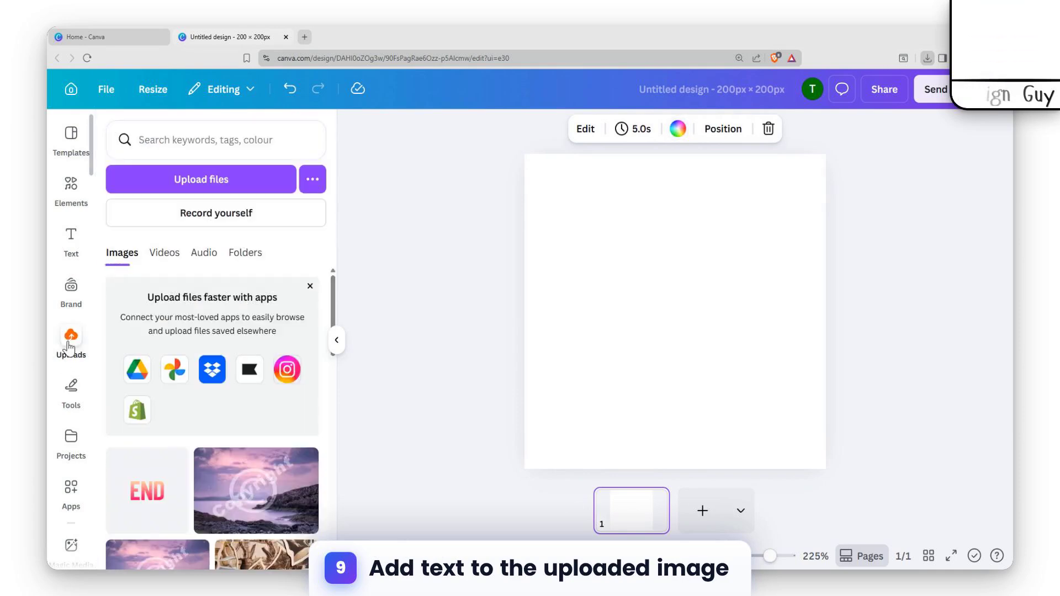
{"action": "scroll", "coordinate": [163, 363], "scroll_direction": "down", "scroll_amount": 2}
{"action": "left_click", "coordinate": [156, 399]}
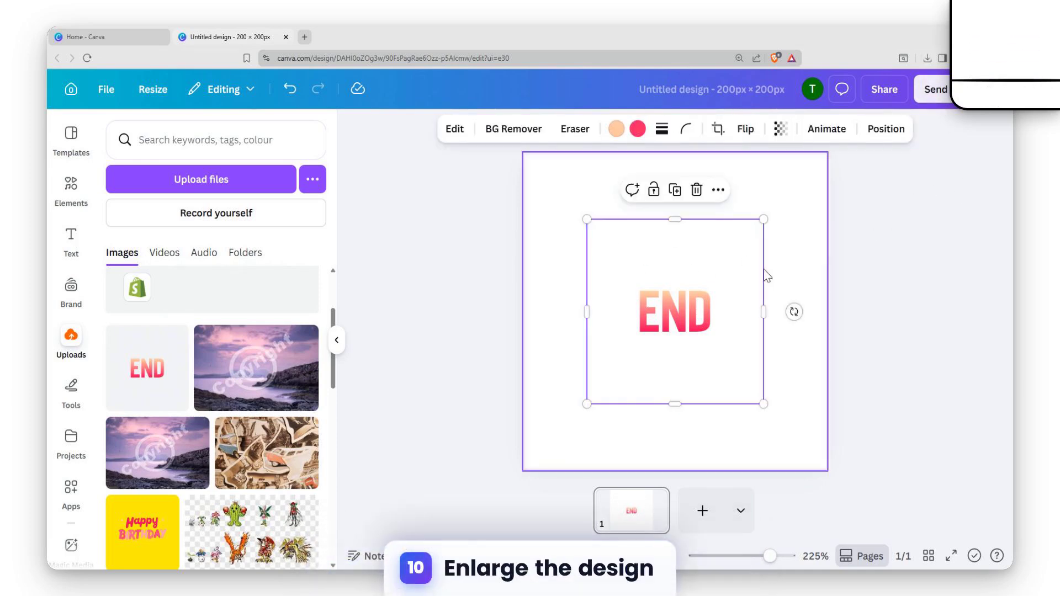
{"action": "left_click_drag", "start_coordinate": [764, 219], "coordinate": [820, 155]}
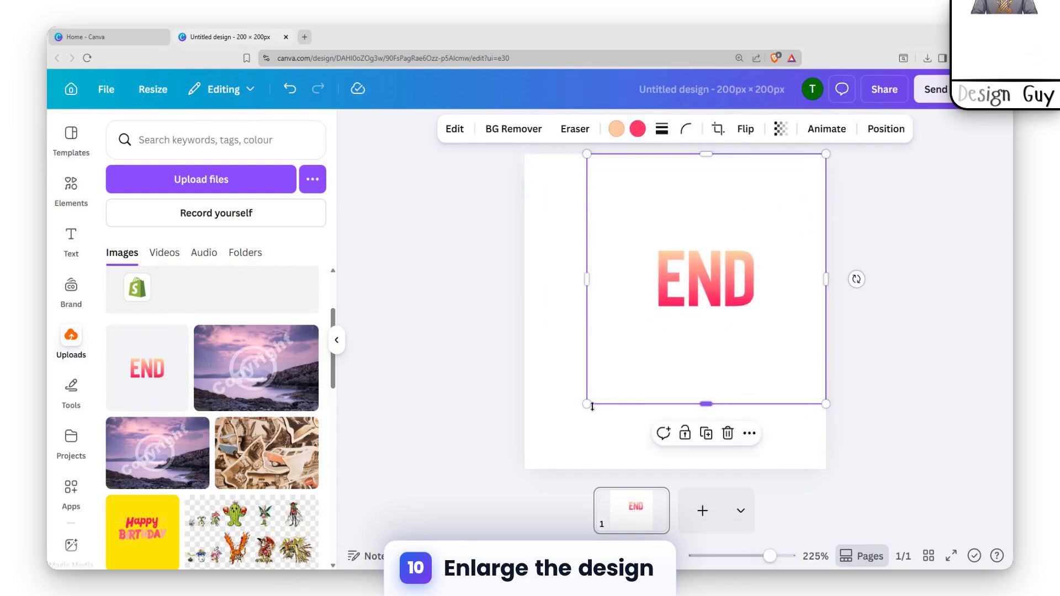
{"action": "left_click_drag", "start_coordinate": [587, 404], "coordinate": [526, 467]}
{"action": "left_click", "coordinate": [852, 218]}
{"action": "left_click", "coordinate": [705, 280]}
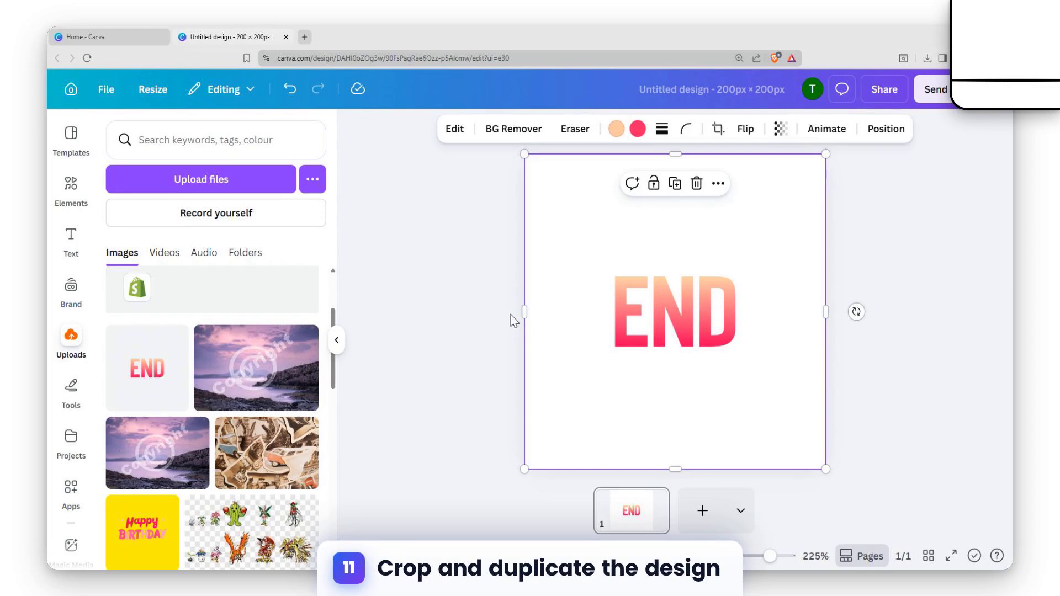
- Crop the END image to the letter D, and duplicate and re-crop it into separate N and E pieces
{"action": "left_click_drag", "start_coordinate": [523, 312], "coordinate": [696, 313]}
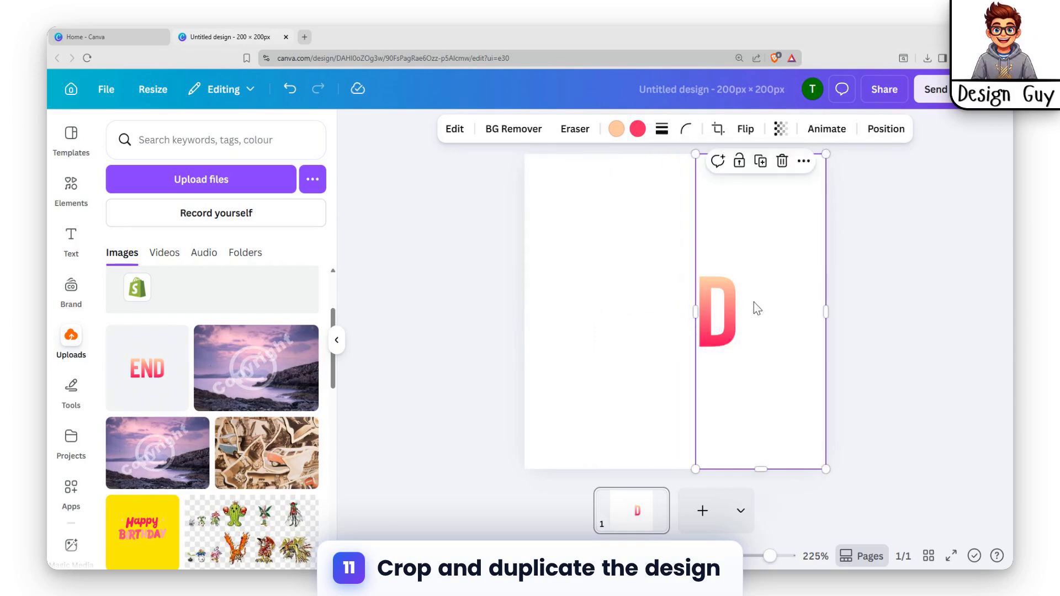
{"action": "key", "text": "ctrl+d"}
{"action": "left_click_drag", "start_coordinate": [753, 323], "coordinate": [607, 308]}
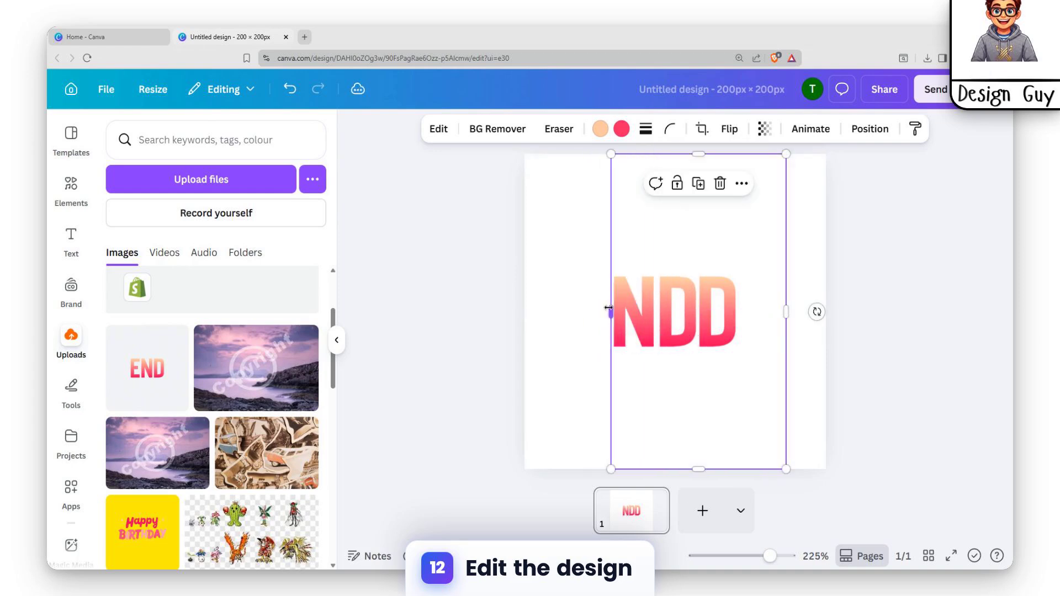
{"action": "left_click_drag", "start_coordinate": [786, 312], "coordinate": [568, 309]}
{"action": "mouse_move", "coordinate": [654, 313]}
{"action": "left_mouse_down"}
{"action": "mouse_move", "coordinate": [608, 313]}
{"action": "mouse_move", "coordinate": [655, 312]}
{"action": "left_mouse_up"}
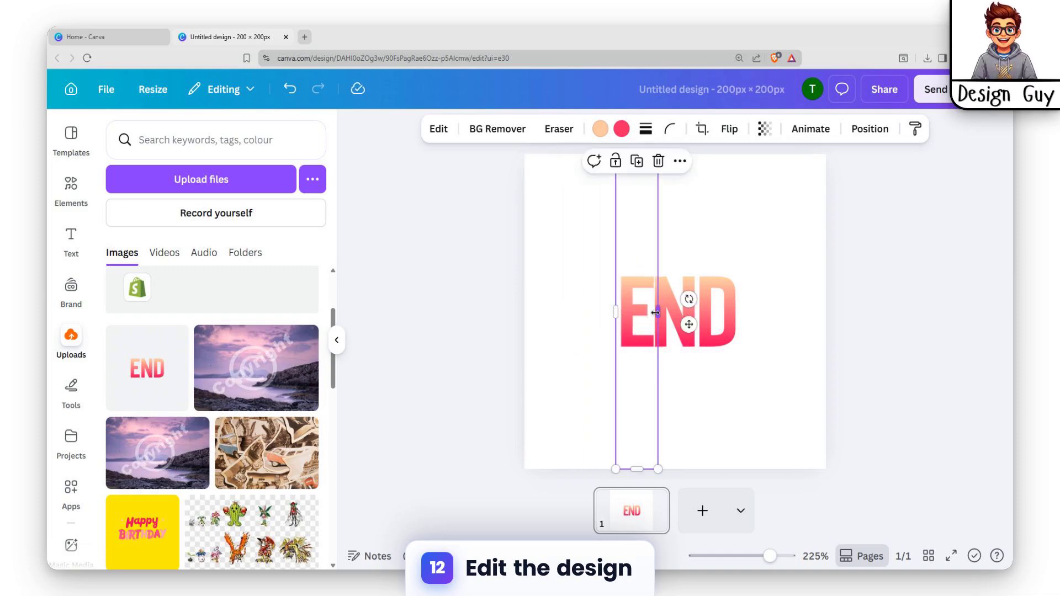
- Shift the separate letter pieces closer together to tighten the spacing of the word END
{"action": "left_click", "coordinate": [698, 305]}
{"action": "left_click", "coordinate": [559, 315]}
{"action": "left_click", "coordinate": [641, 317]}
{"action": "left_click_drag", "start_coordinate": [640, 317], "coordinate": [644, 310]}
{"action": "left_click", "coordinate": [720, 312]}
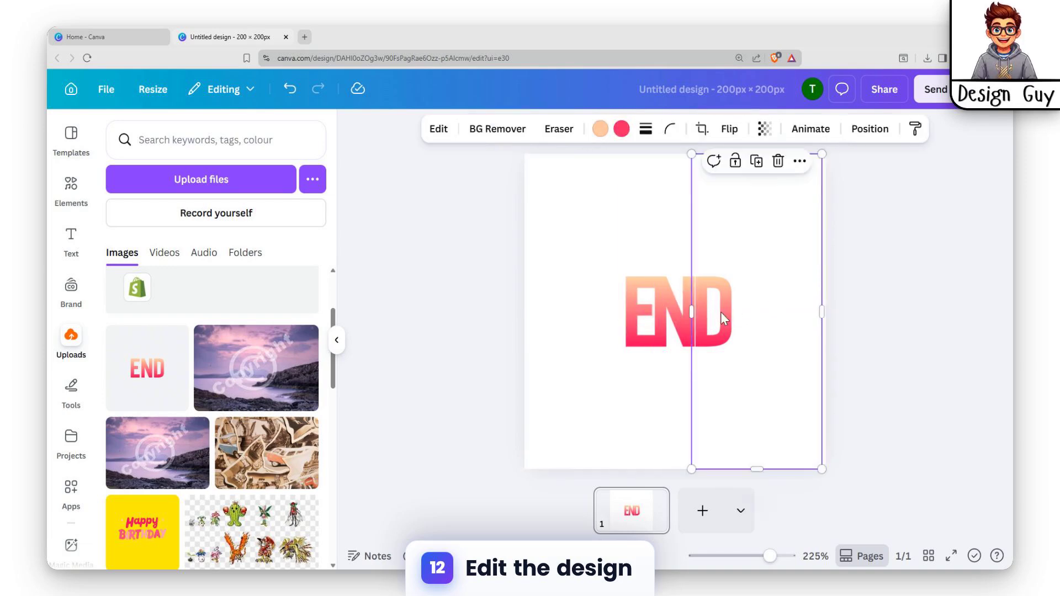
- Fine-tune the spacing of END by nudging the E slightly left and the D slightly right of the N
{"action": "left_click_drag", "start_coordinate": [718, 313], "coordinate": [716, 313]}
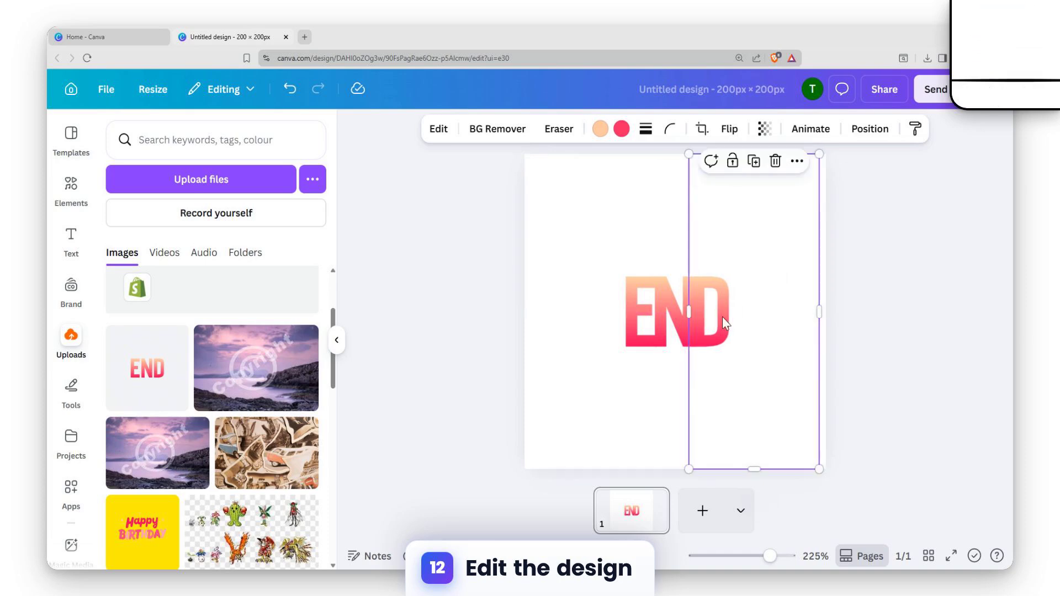
{"action": "left_click", "coordinate": [644, 311]}
{"action": "left_click_drag", "start_coordinate": [644, 312], "coordinate": [641, 311]}
{"action": "left_click", "coordinate": [753, 312]}
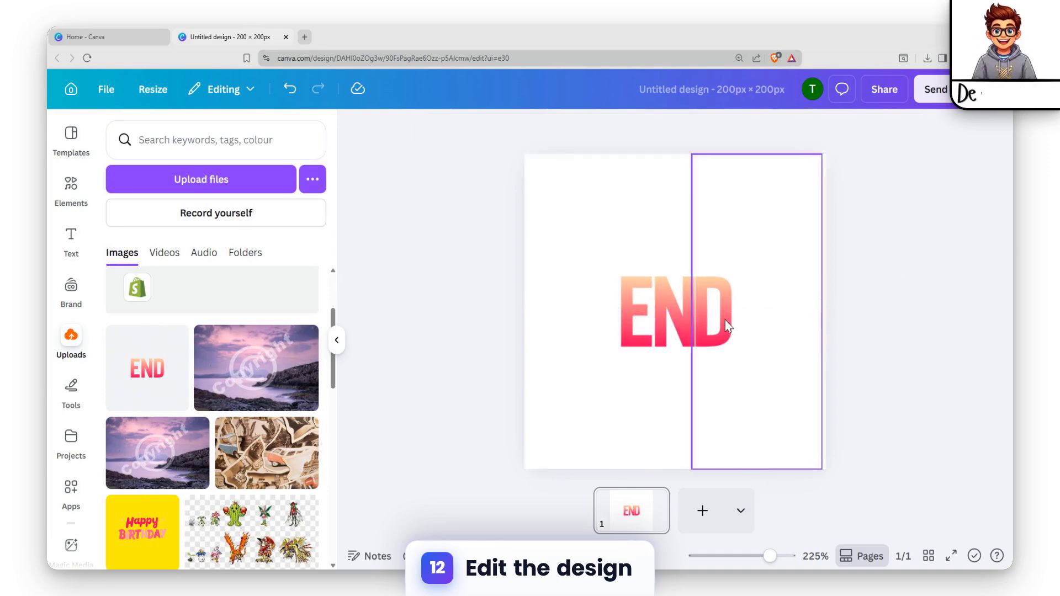
{"action": "left_click_drag", "start_coordinate": [726, 322], "coordinate": [729, 317]}
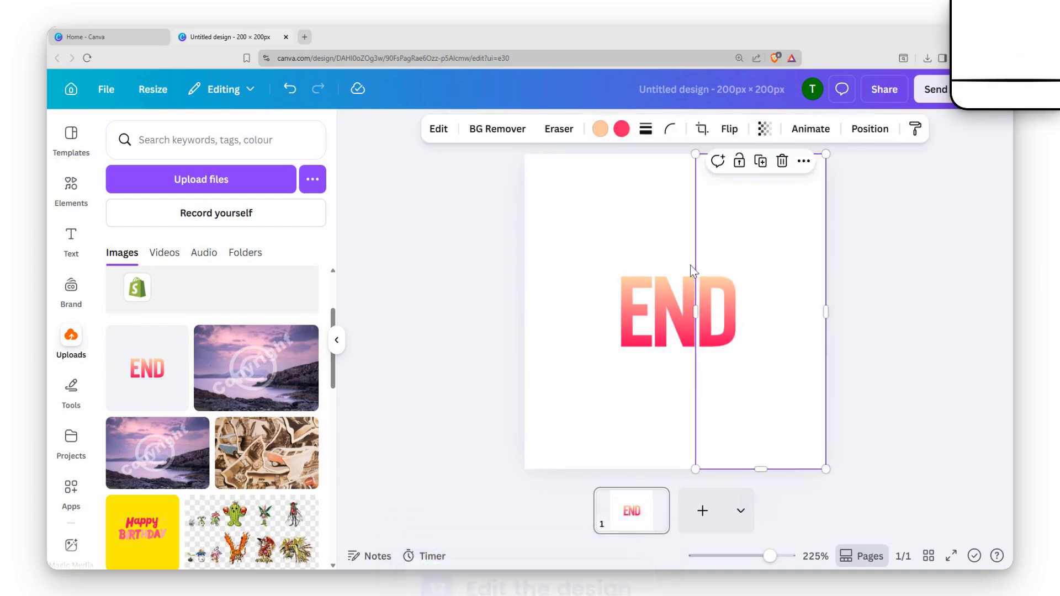
{"action": "left_click", "coordinate": [557, 234]}
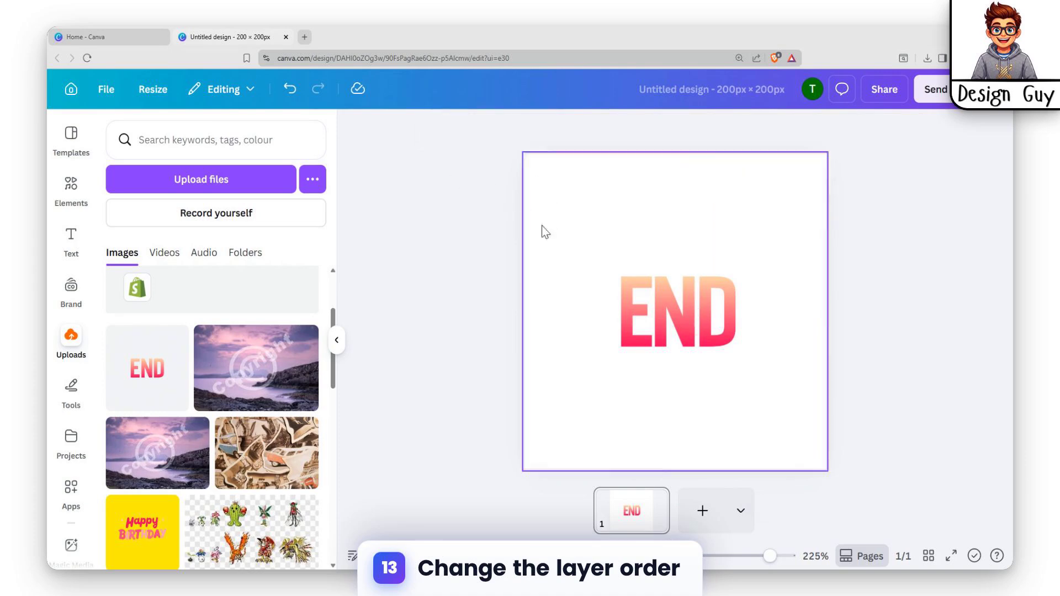
- Reorder the layers so the D is on top, the N in the middle and the E beneath them
{"action": "left_click", "coordinate": [685, 282]}
{"action": "left_click", "coordinate": [867, 132]}
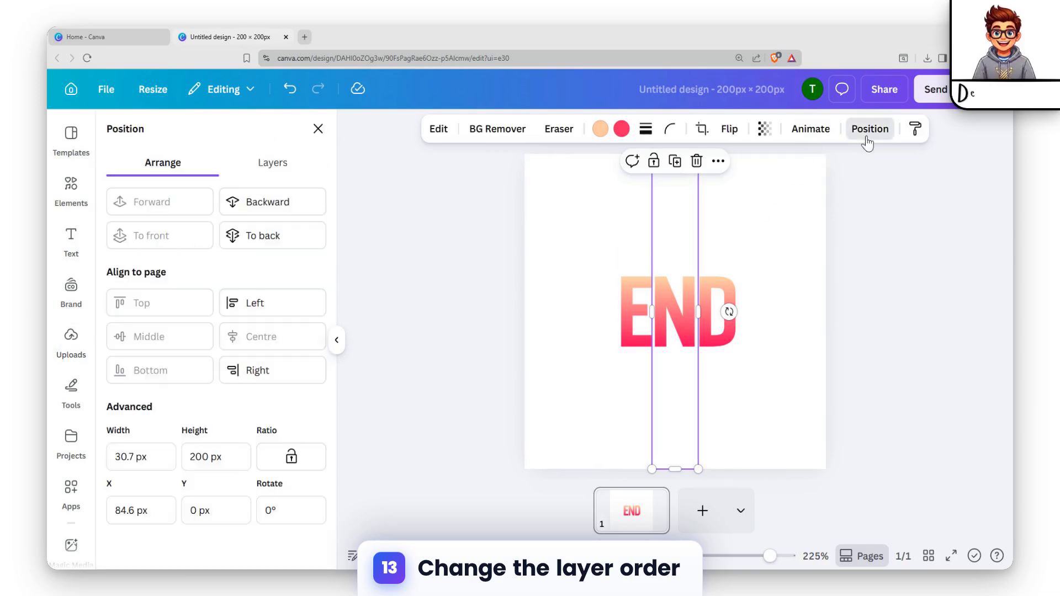
{"action": "left_click", "coordinate": [271, 172]}
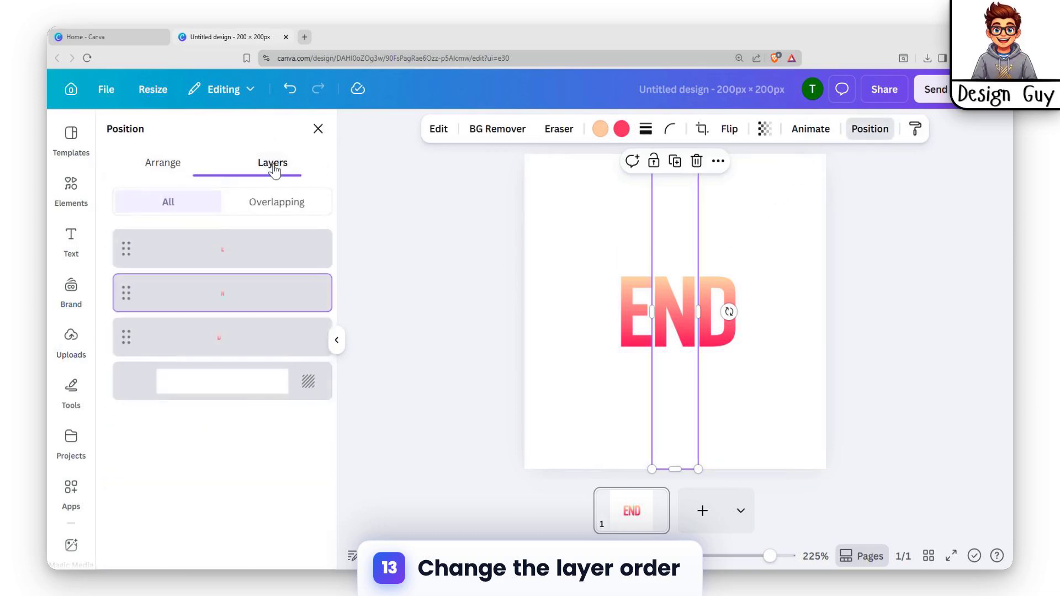
{"action": "left_click", "coordinate": [277, 206]}
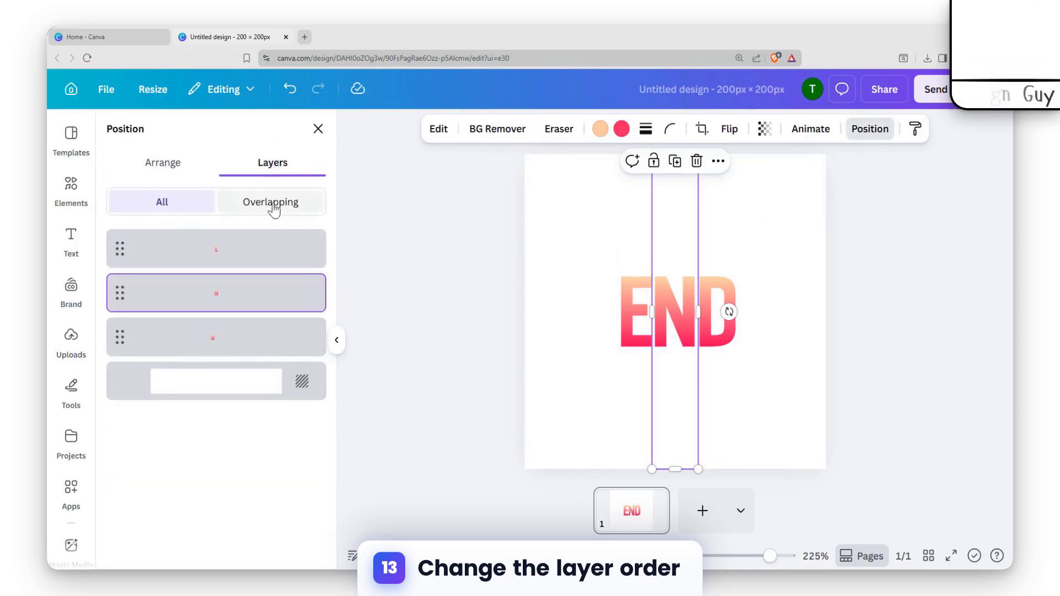
{"action": "left_click", "coordinate": [193, 204]}
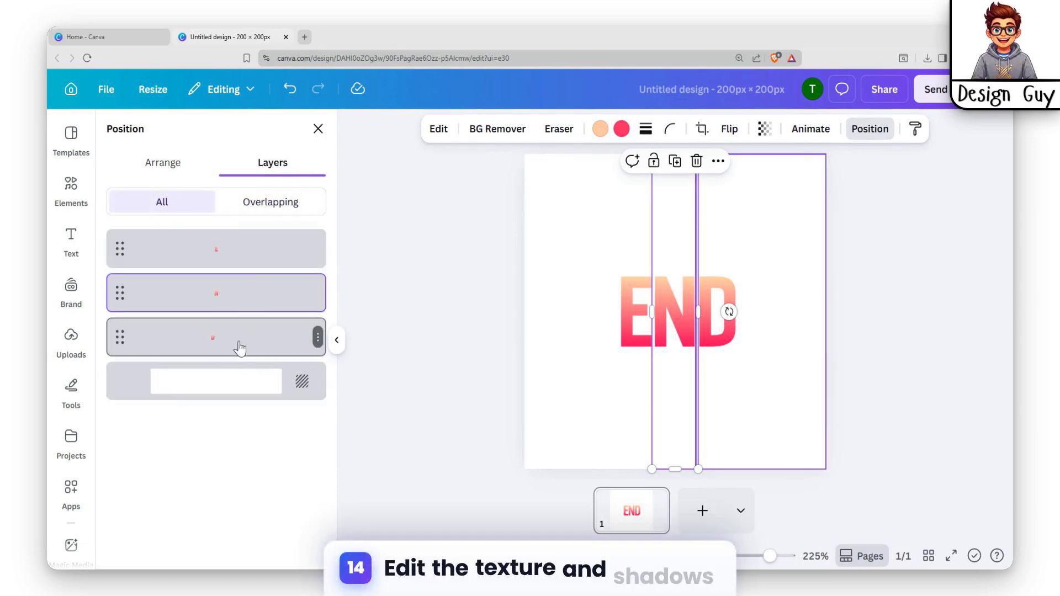
{"action": "left_click", "coordinate": [239, 339]}
{"action": "left_click_drag", "start_coordinate": [239, 339], "coordinate": [242, 247]}
{"action": "left_click_drag", "start_coordinate": [237, 339], "coordinate": [231, 281]}
{"action": "left_click", "coordinate": [231, 341]}
{"action": "left_click", "coordinate": [242, 251]}
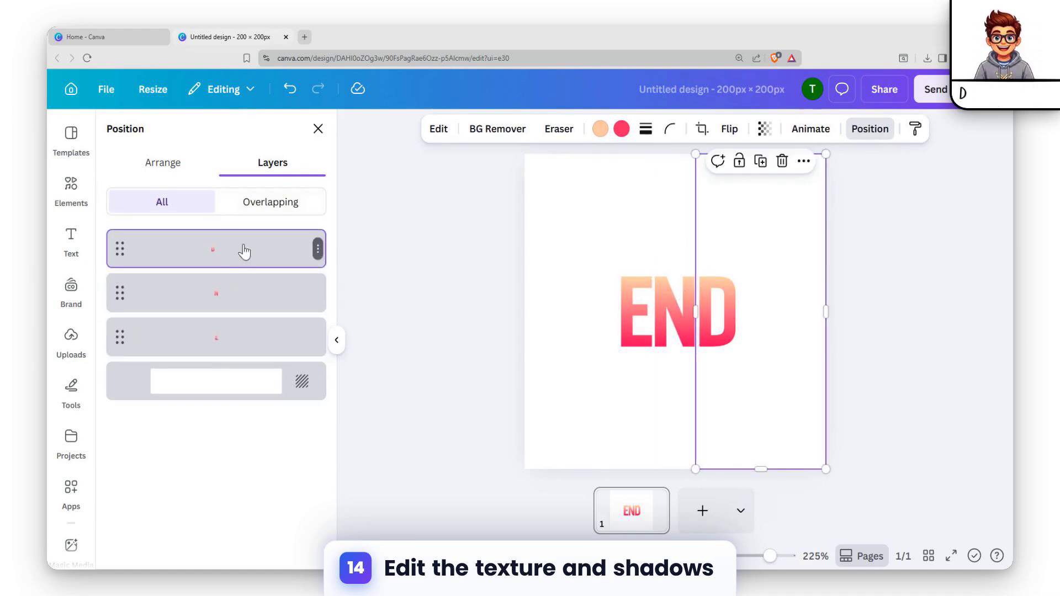
- Add a Drop shadow to the letter D with a blur amount of 16 and an angle of 30
{"action": "left_click", "coordinate": [437, 133]}
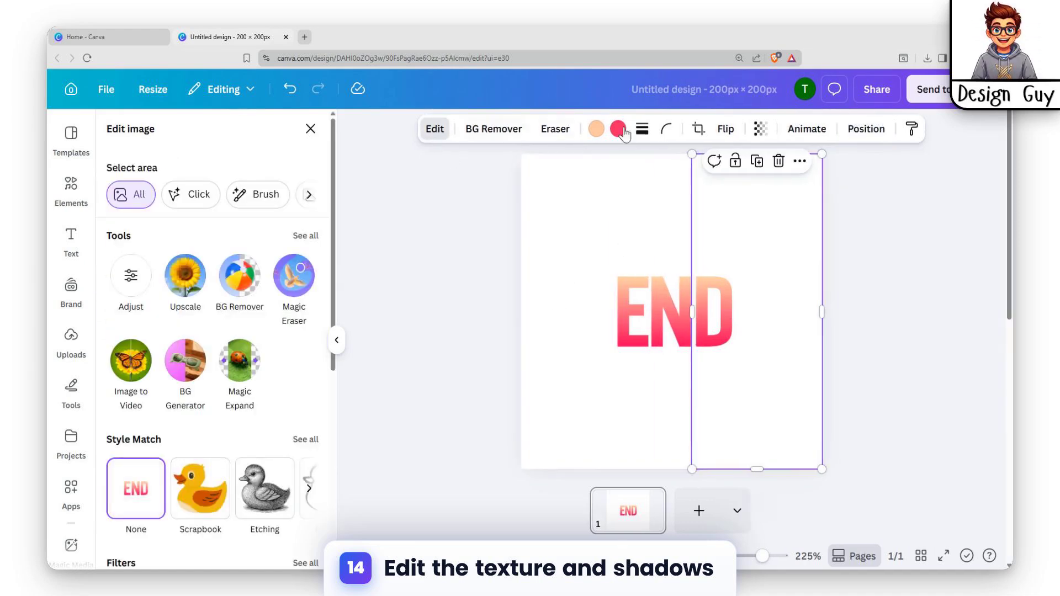
{"action": "scroll", "coordinate": [238, 258], "scroll_direction": "down", "scroll_amount": 4}
{"action": "scroll", "coordinate": [237, 258], "scroll_direction": "up", "scroll_amount": 4}
{"action": "scroll", "coordinate": [231, 254], "scroll_direction": "down", "scroll_amount": 6}
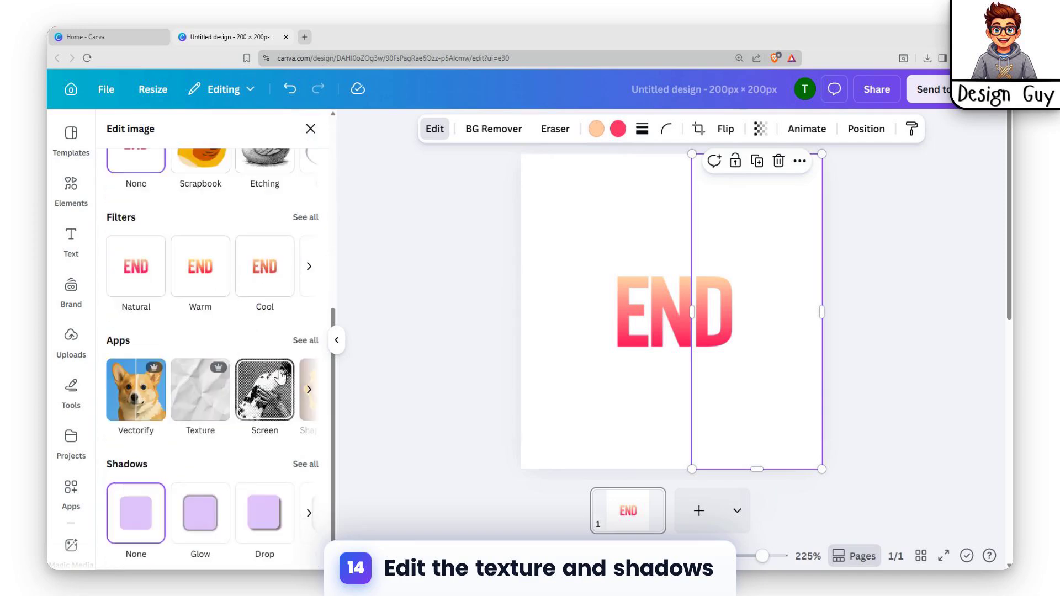
{"action": "left_click", "coordinate": [305, 464]}
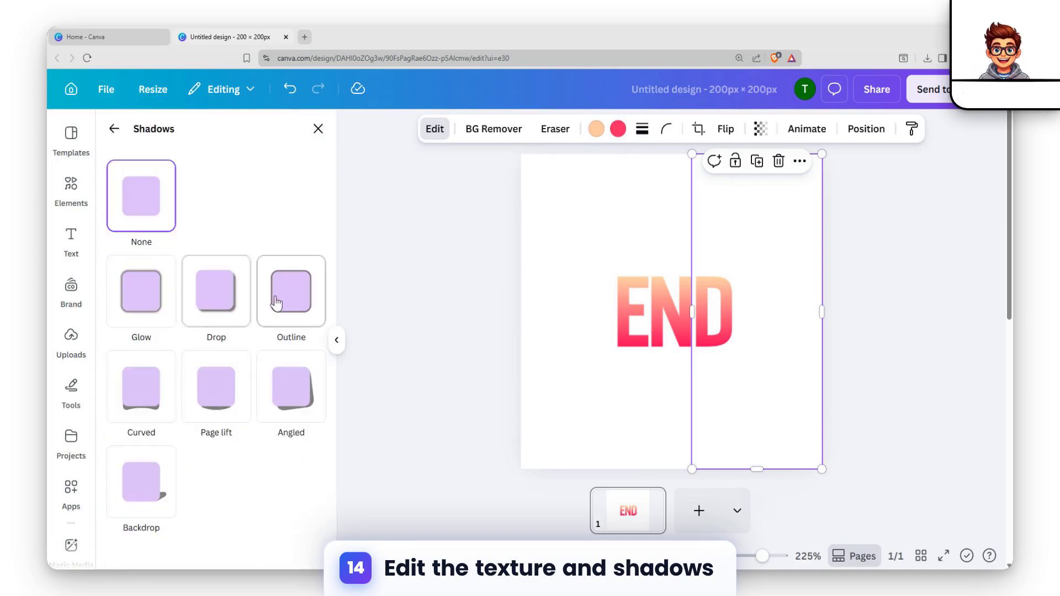
{"action": "left_click", "coordinate": [229, 296]}
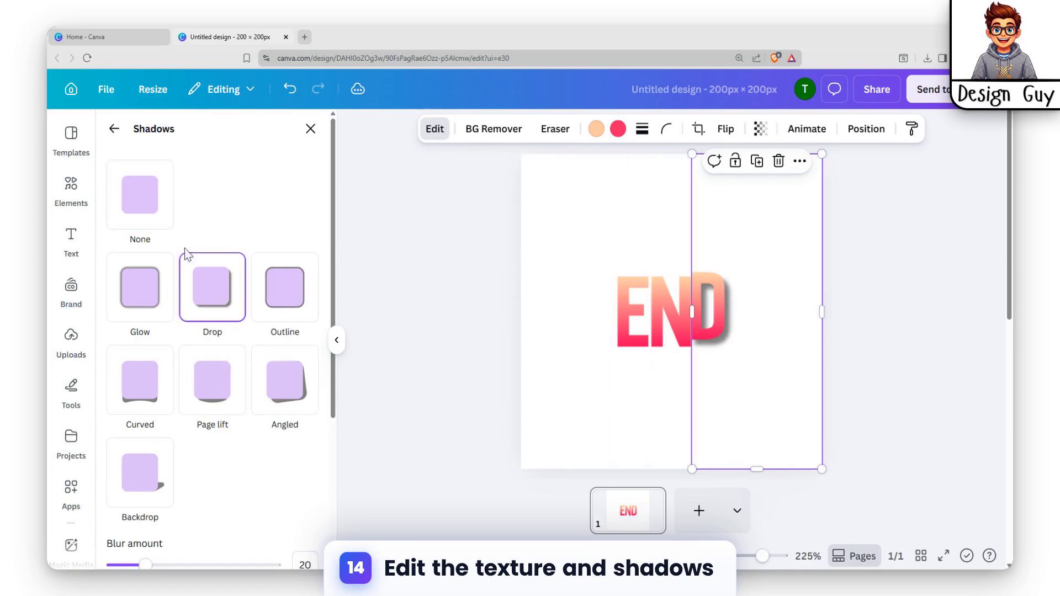
{"action": "scroll", "coordinate": [215, 386], "scroll_direction": "down", "scroll_amount": 4}
{"action": "mouse_move", "coordinate": [145, 346]}
{"action": "left_mouse_down"}
{"action": "mouse_move", "coordinate": [219, 346]}
{"action": "mouse_move", "coordinate": [141, 346]}
{"action": "left_mouse_up"}
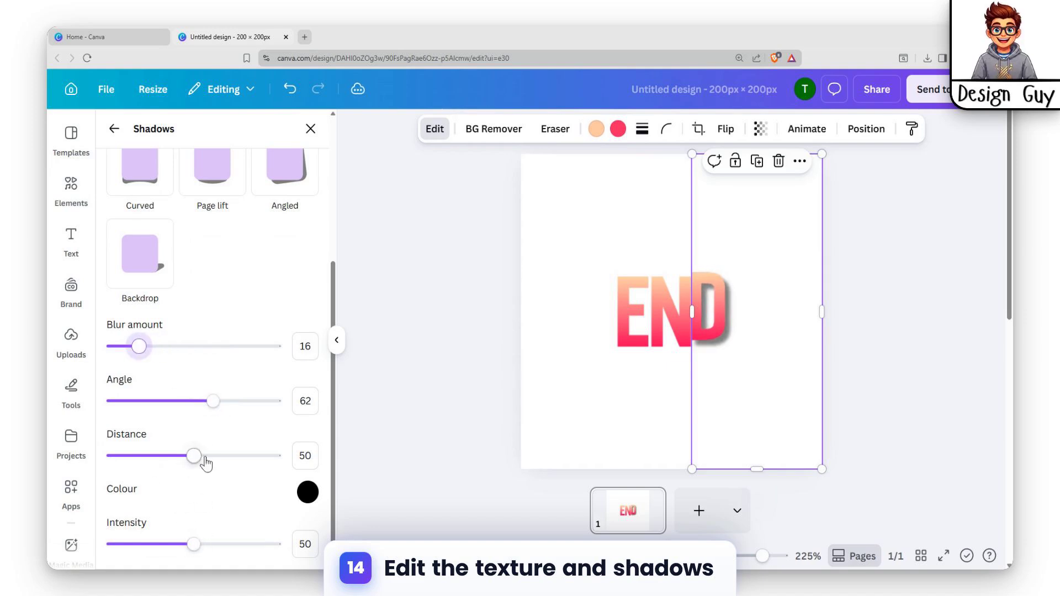
{"action": "left_click_drag", "start_coordinate": [221, 402], "coordinate": [154, 402]}
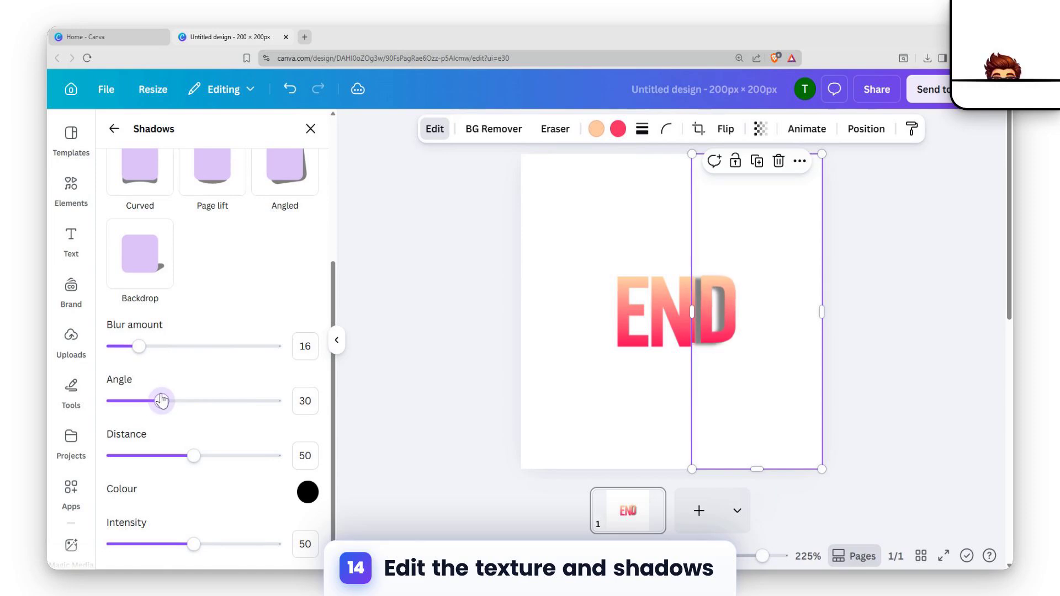
- Add a Drop shadow to the letter N and set its angle to 30
{"action": "left_click", "coordinate": [668, 304]}
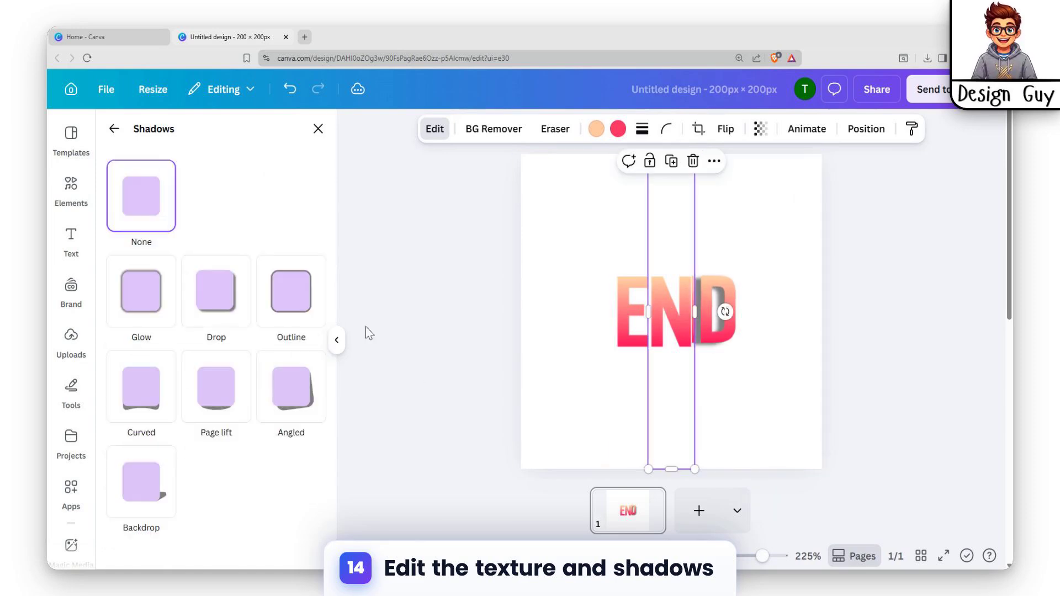
{"action": "left_click", "coordinate": [227, 309]}
{"action": "scroll", "coordinate": [210, 420], "scroll_direction": "down", "scroll_amount": 4}
{"action": "left_click_drag", "start_coordinate": [216, 401], "coordinate": [168, 419]}
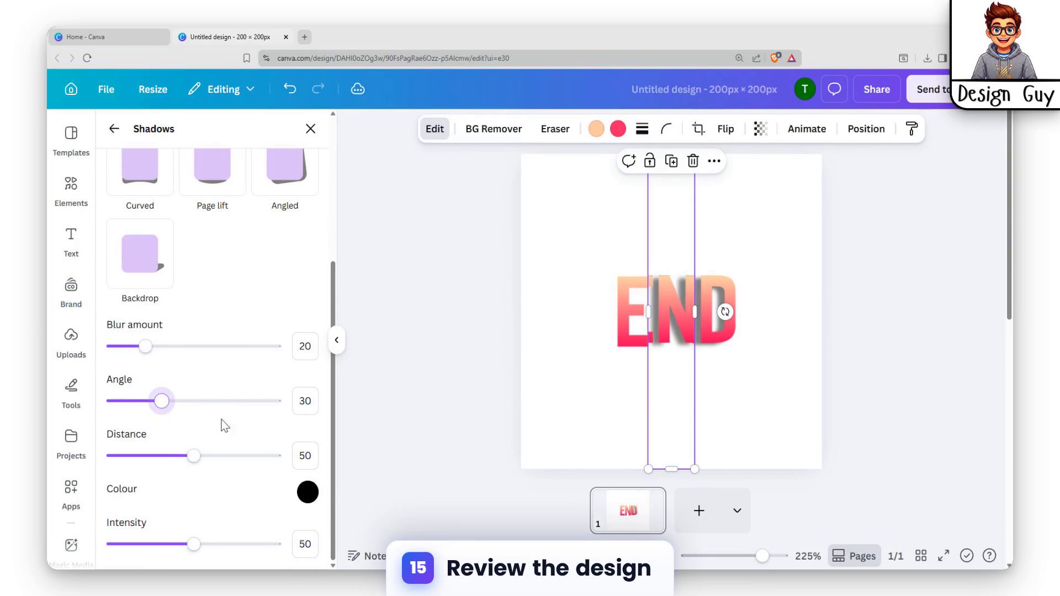
- Add a Drop shadow to the letter E and adjust its angle to match the shadow on the N
{"action": "left_click", "coordinate": [630, 312]}
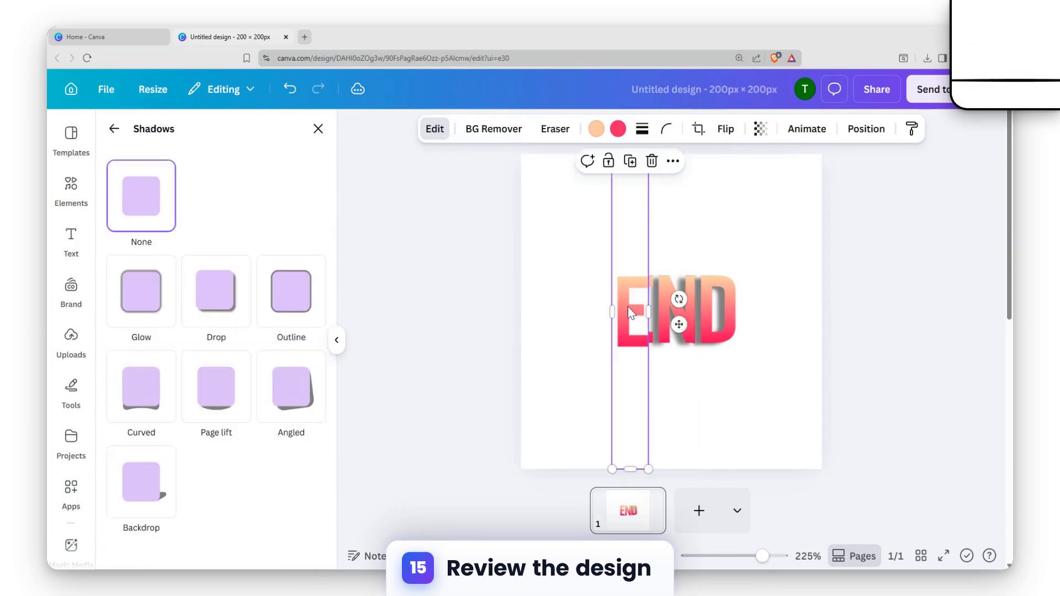
{"action": "left_click", "coordinate": [214, 314]}
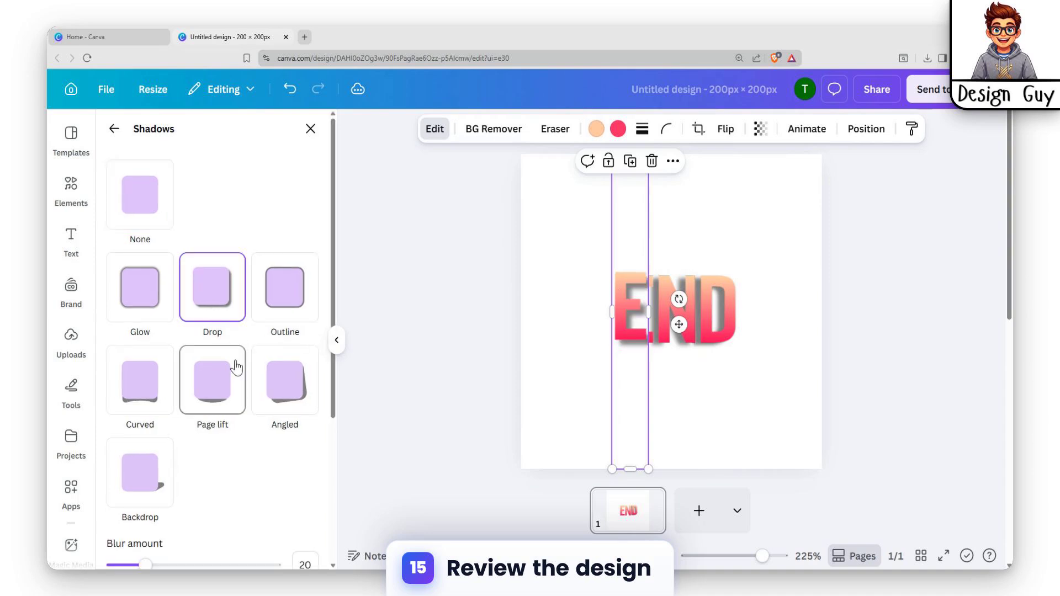
{"action": "scroll", "coordinate": [227, 391], "scroll_direction": "down", "scroll_amount": 4}
{"action": "left_click_drag", "start_coordinate": [213, 401], "coordinate": [169, 402]}
{"action": "left_click_drag", "start_coordinate": [164, 412], "coordinate": [161, 407]}
- Crop the left edge of the D image slightly inward, closer to the letter, and deselect it
{"action": "left_click", "coordinate": [821, 334]}
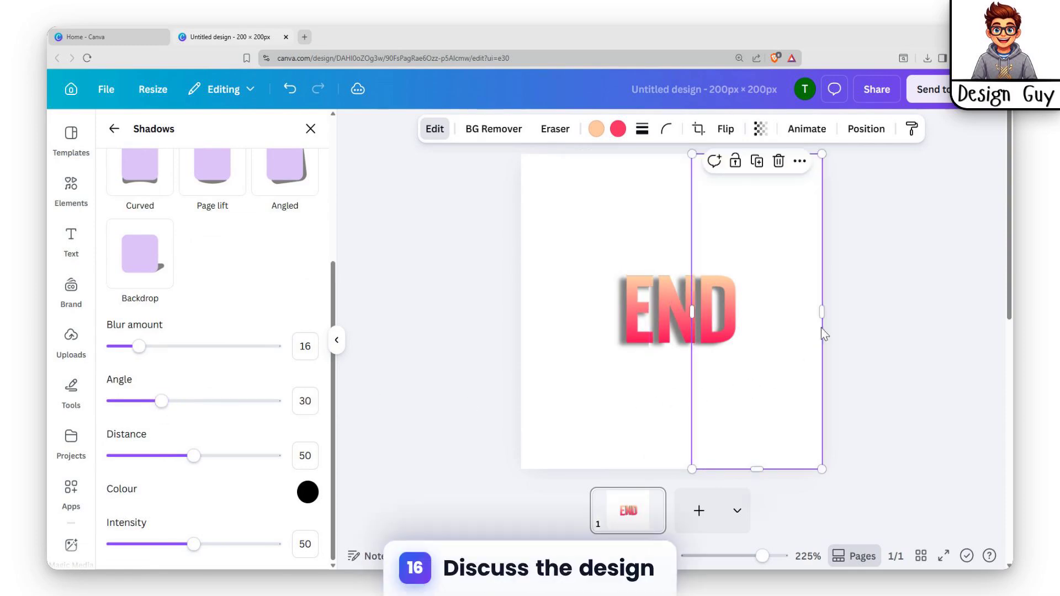
{"action": "left_click", "coordinate": [585, 227]}
{"action": "left_click", "coordinate": [971, 215]}
{"action": "left_click", "coordinate": [799, 303]}
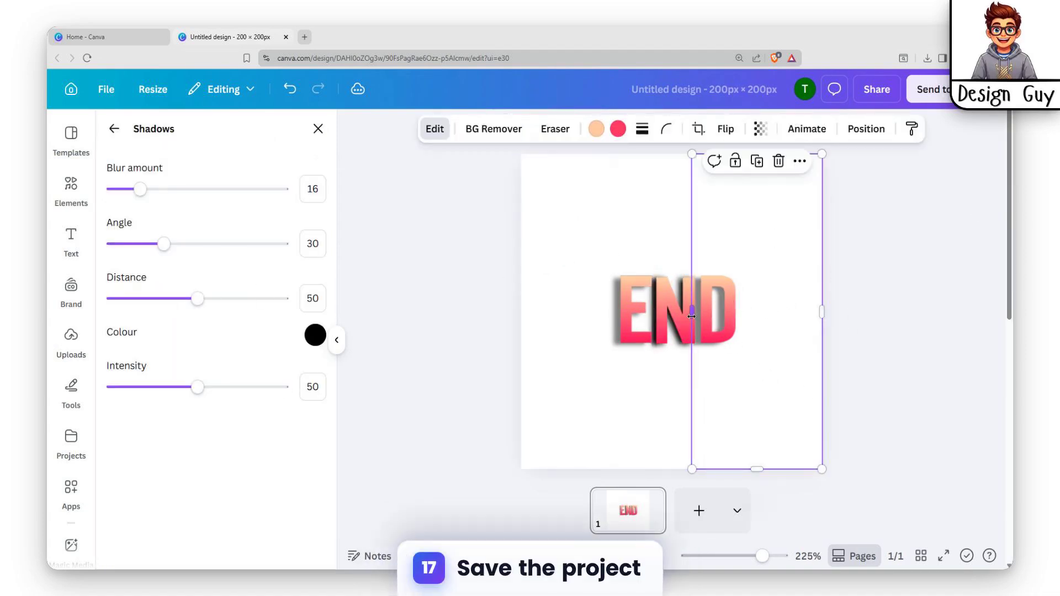
{"action": "left_click_drag", "start_coordinate": [694, 312], "coordinate": [697, 312]}
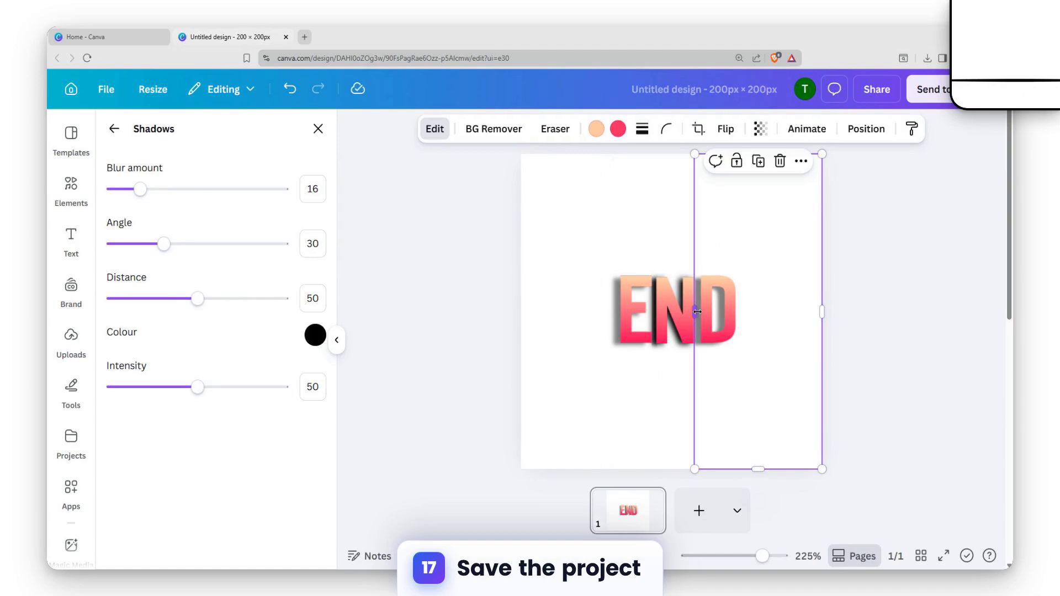
{"action": "left_click", "coordinate": [574, 407]}
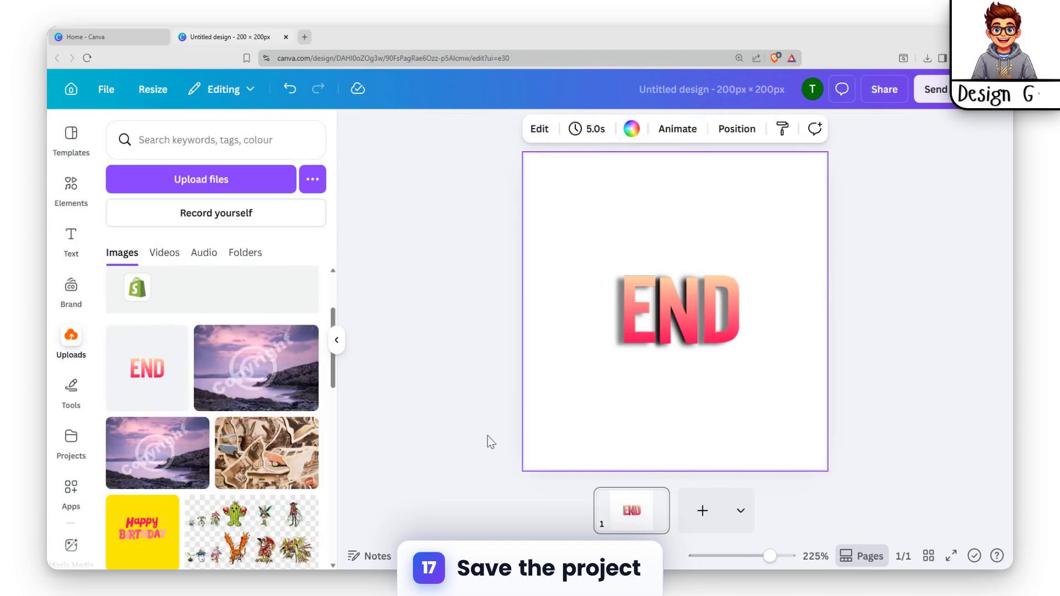
- Download the finished design as a PNG at size 3.125 with a transparent background
{"action": "left_click", "coordinate": [880, 105]}
{"action": "left_click", "coordinate": [778, 419]}
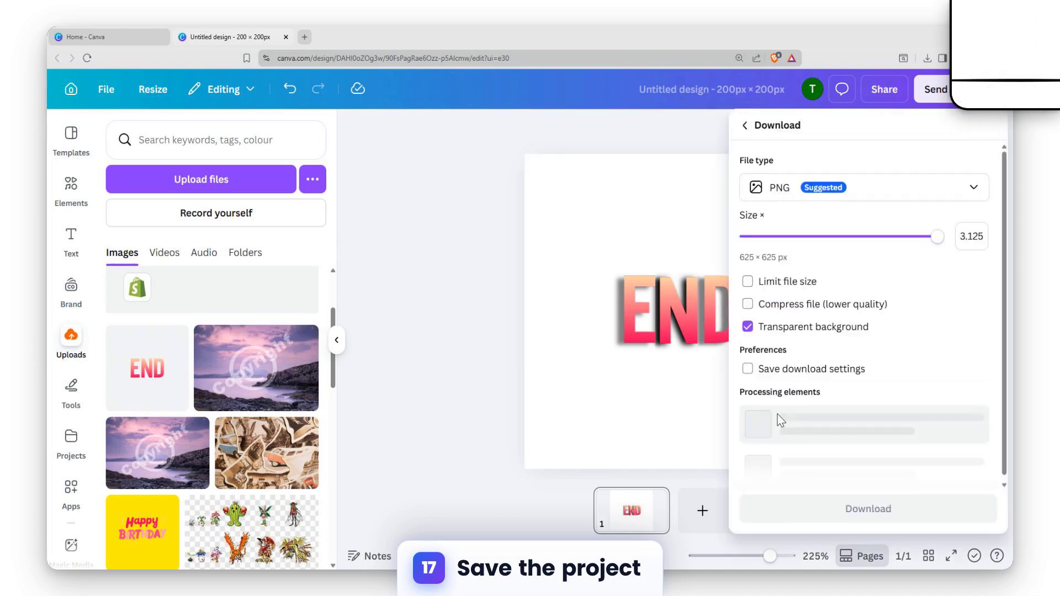
{"action": "left_click", "coordinate": [825, 405]}
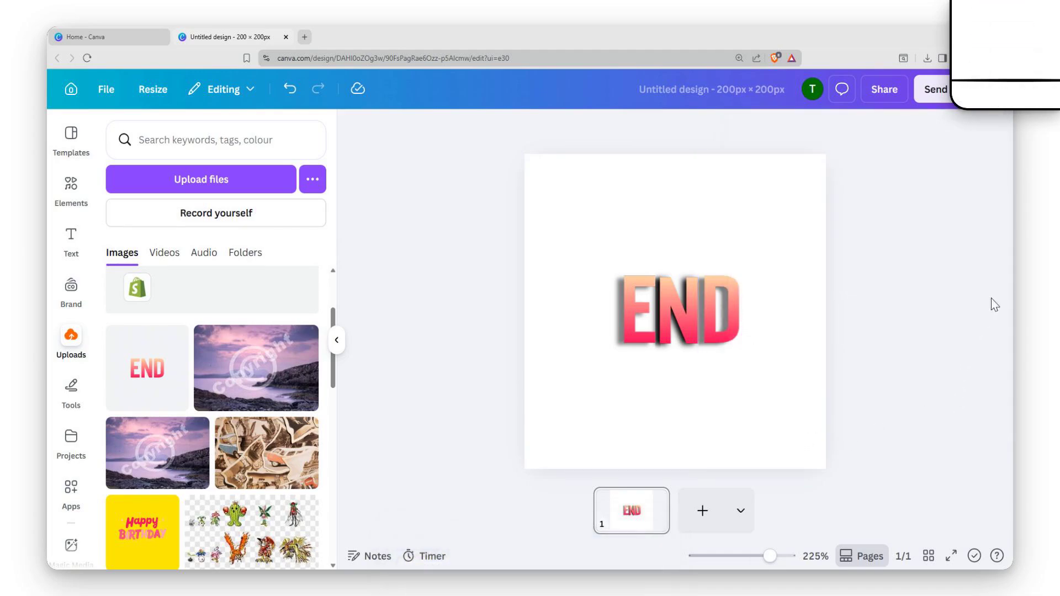